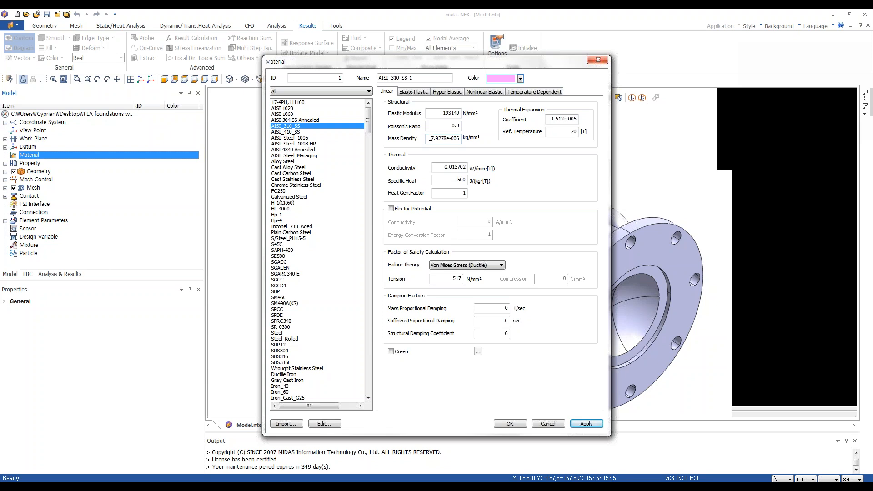
# Clear the mass density value of the AISI_310_SS-1 material.
pyautogui.moveTo(431, 138); pyautogui.dragTo(459, 138)
pyautogui.press('BackSpace')
pyautogui.click(440, 114)
pyautogui.moveTo(476, 66); pyautogui.dragTo(470, 59)
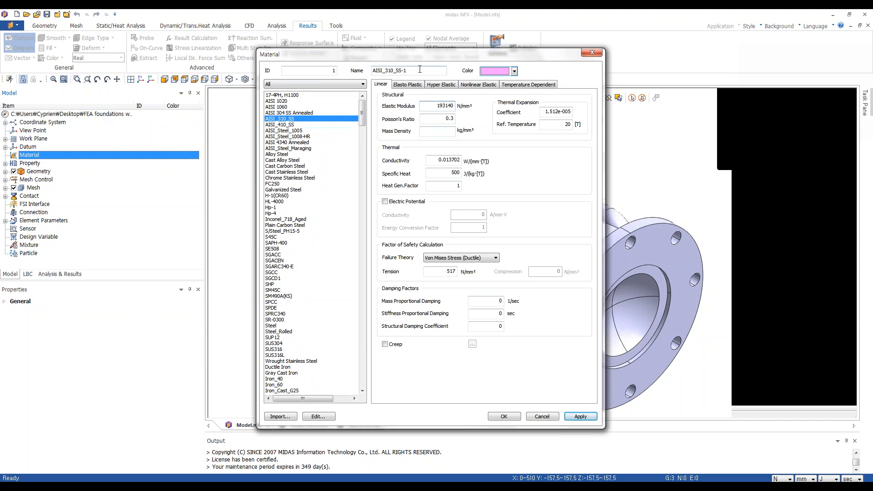
# Set the material's tension limit to 230 N/mm² and confirm the material dialog.
pyautogui.click(312, 85)
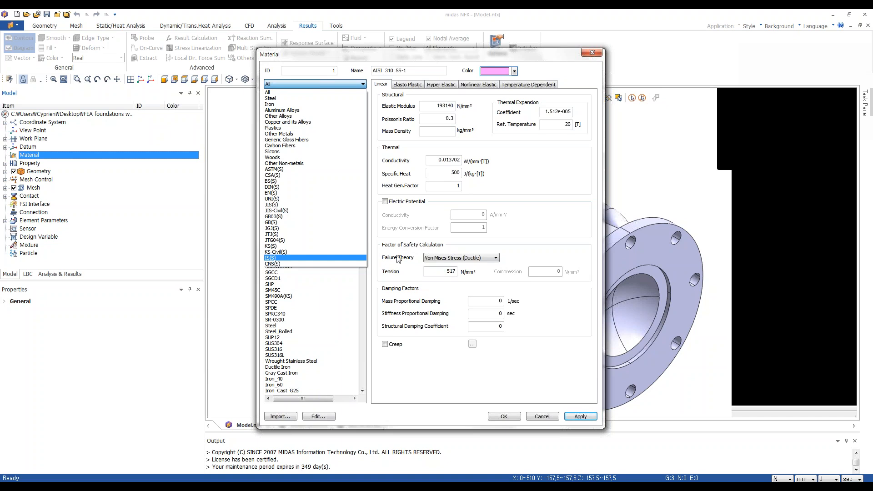
pyautogui.click(448, 272)
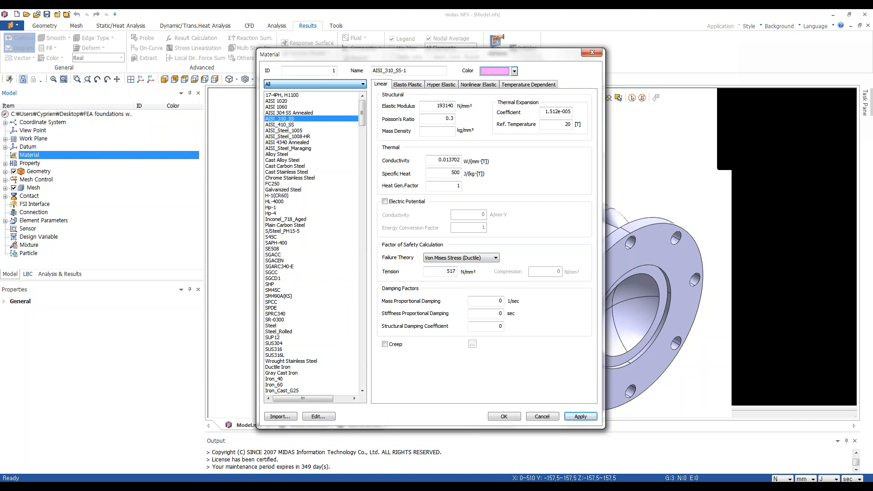
pyautogui.doubleClick(452, 271)
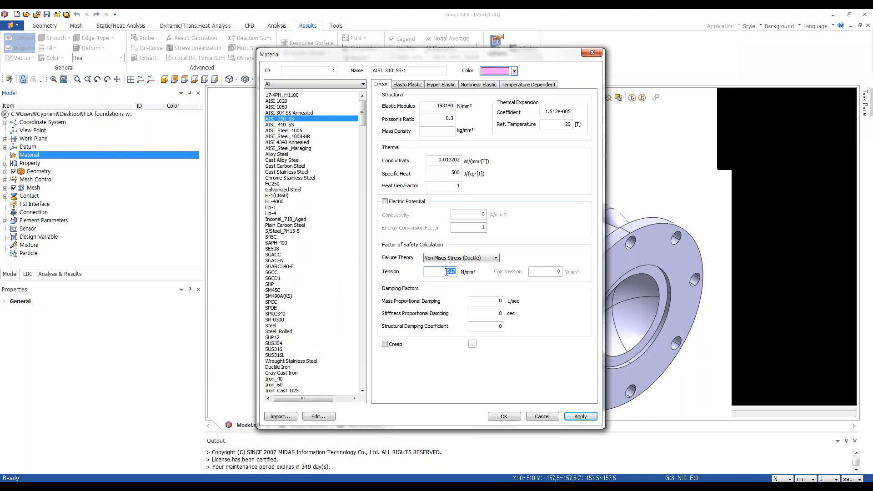
pyautogui.write('230')
pyautogui.doubleClick(445, 271)
pyautogui.click(508, 418)
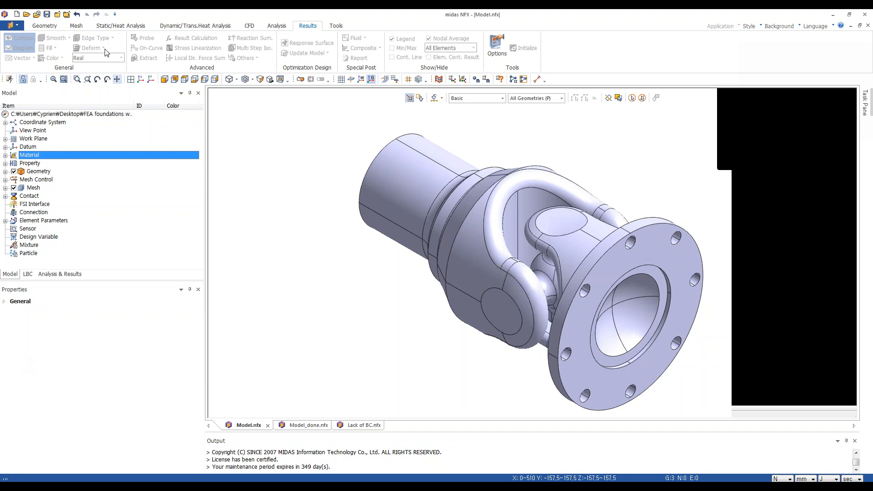
# Add a solid 3D property named 3D Property that uses material AISI_310_SS-1.
pyautogui.click(7, 164)
pyautogui.click(5, 162)
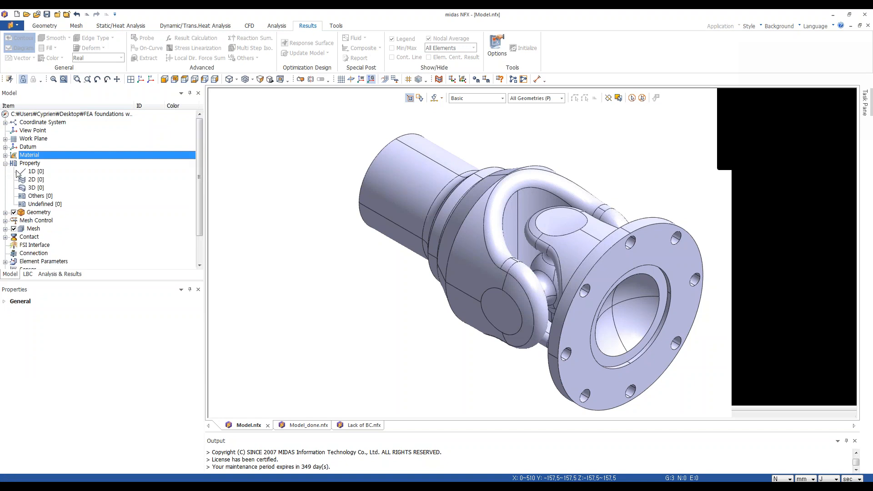
pyautogui.rightClick(34, 186)
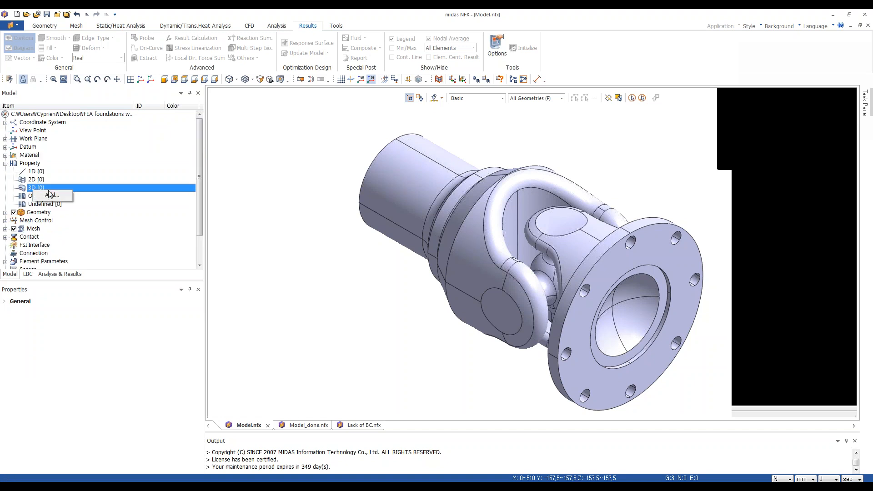
pyautogui.click(47, 196)
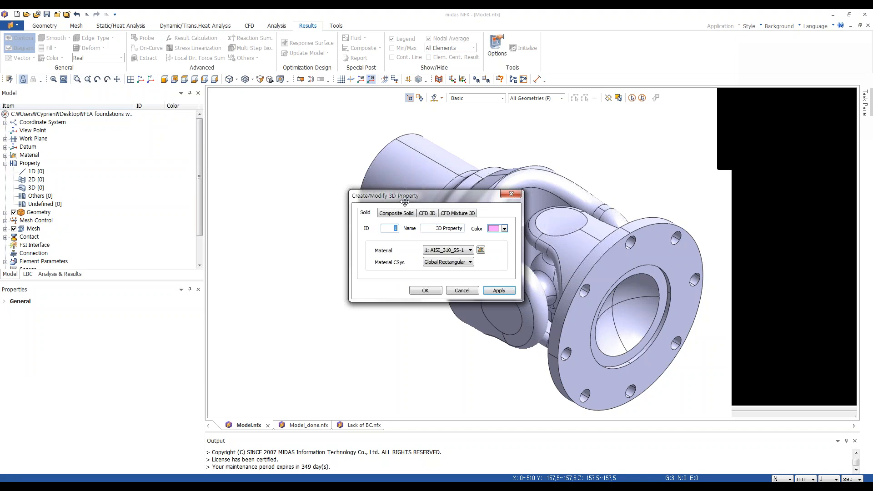
pyautogui.moveTo(423, 196); pyautogui.dragTo(302, 185)
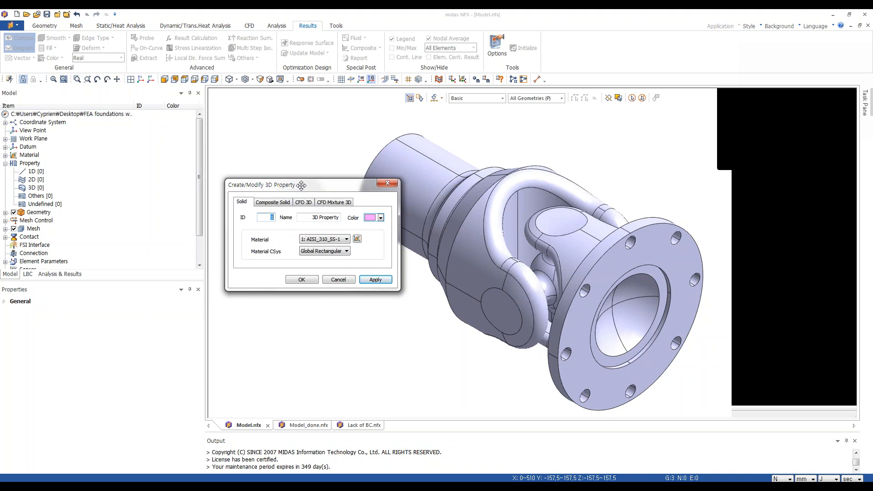
pyautogui.click(345, 239)
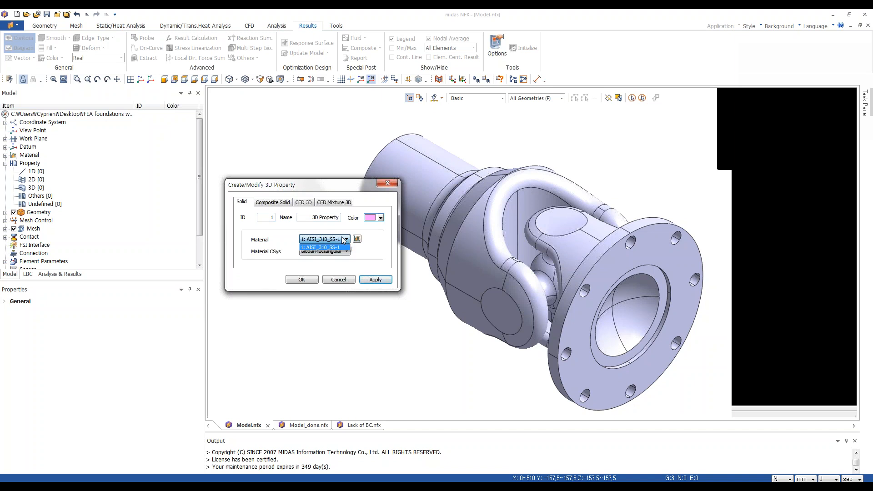
pyautogui.click(351, 189)
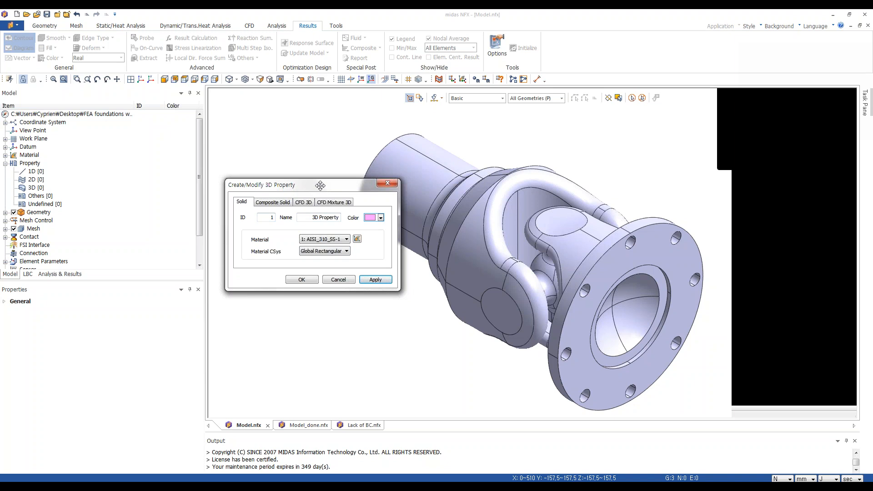
pyautogui.moveTo(312, 189); pyautogui.dragTo(235, 140)
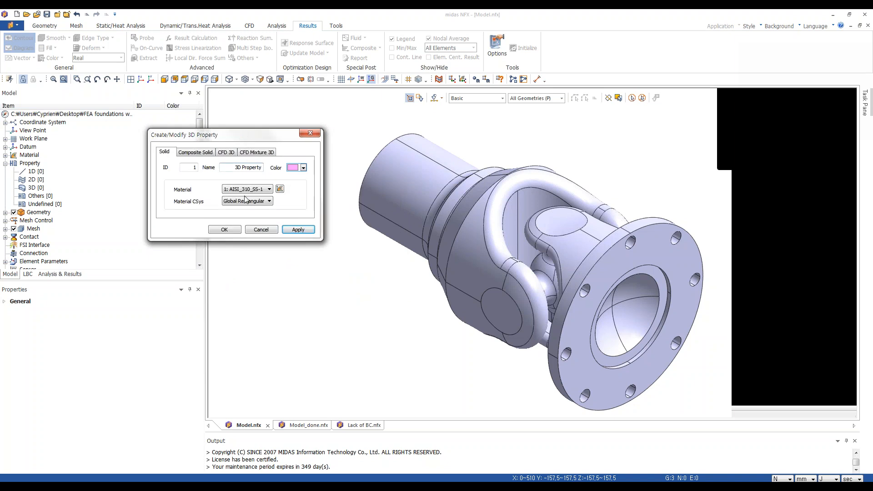
pyautogui.click(214, 231)
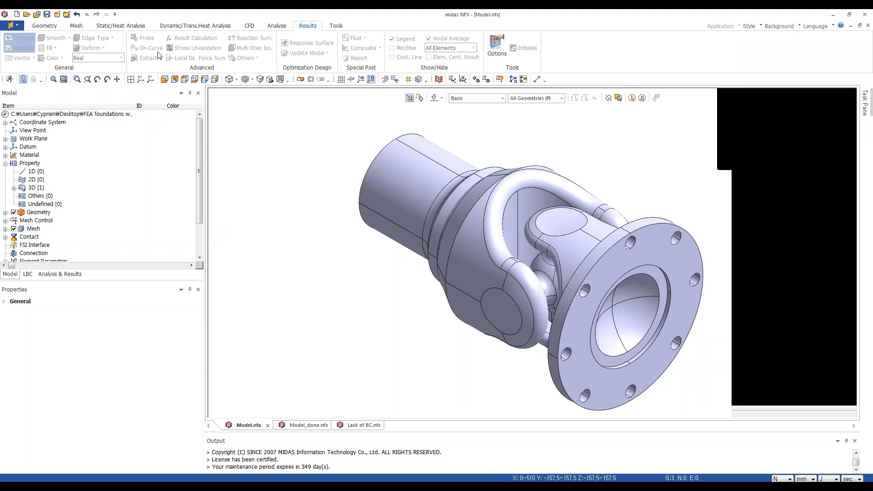
# Auto-mesh all three solid parts with the High Speed Tetra Mesher at element size 10 using 3D Property.
pyautogui.click(73, 27)
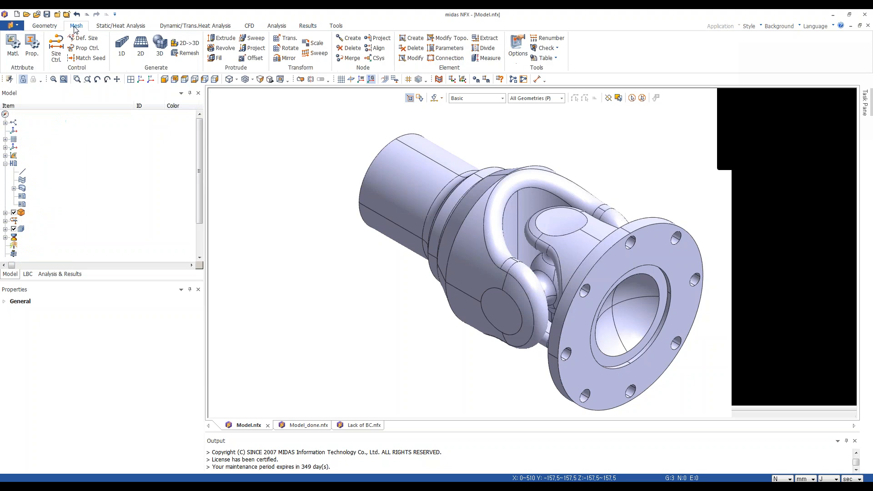
pyautogui.click(159, 51)
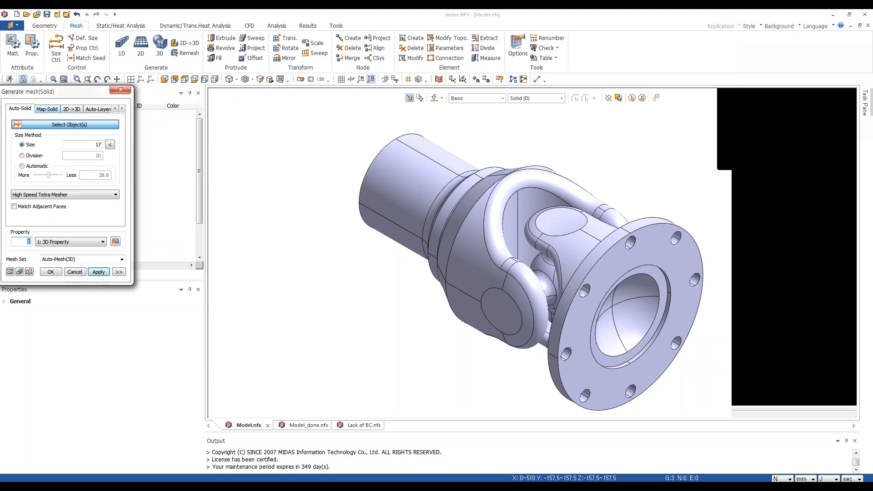
pyautogui.moveTo(116, 90); pyautogui.dragTo(266, 99)
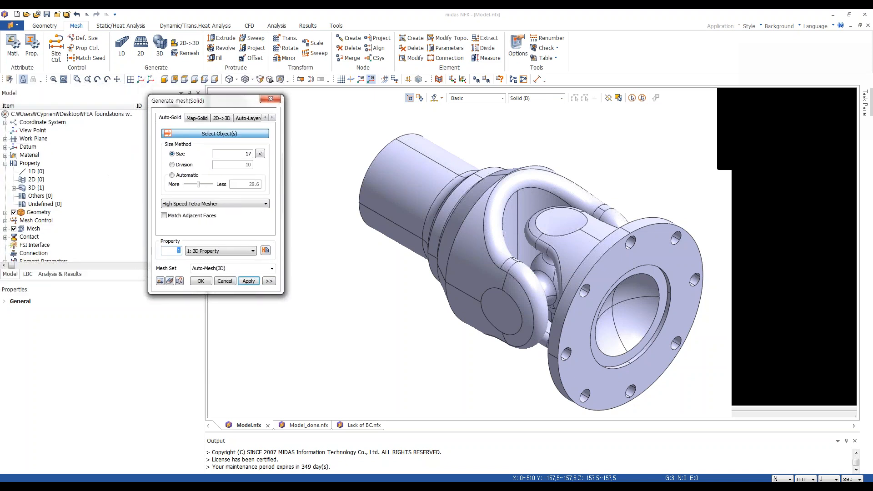
pyautogui.click(386, 185)
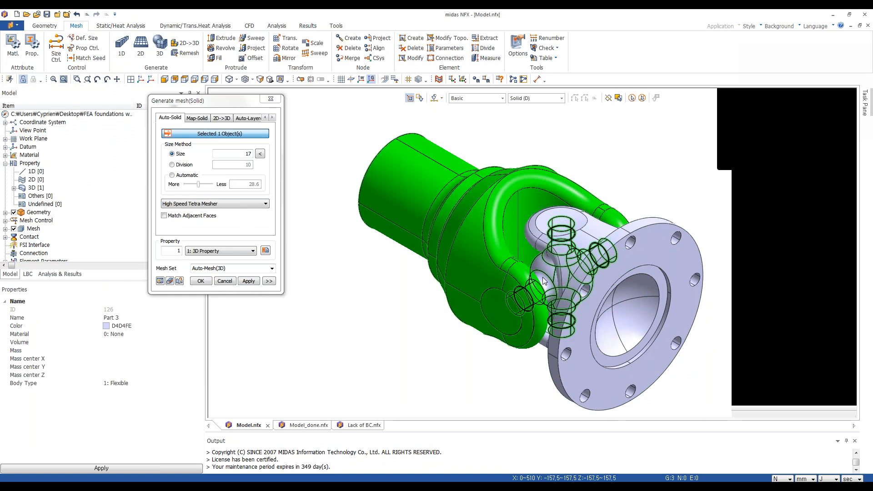
pyautogui.click(553, 286)
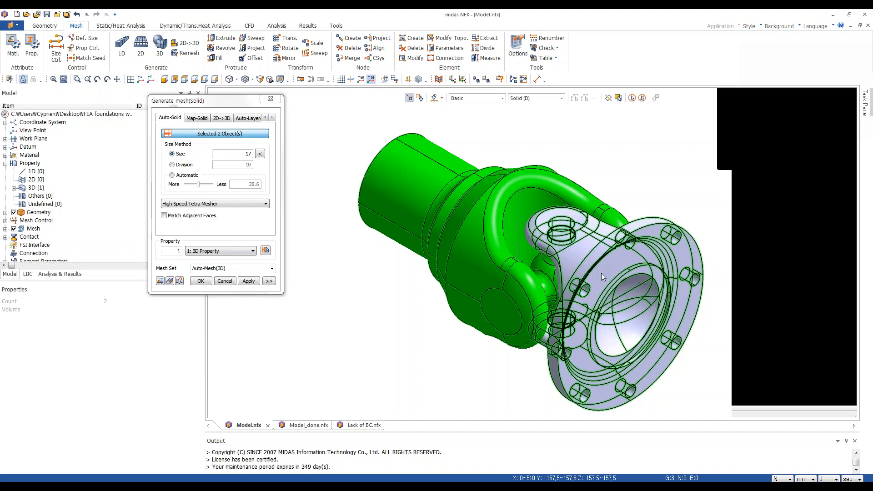
pyautogui.click(601, 268)
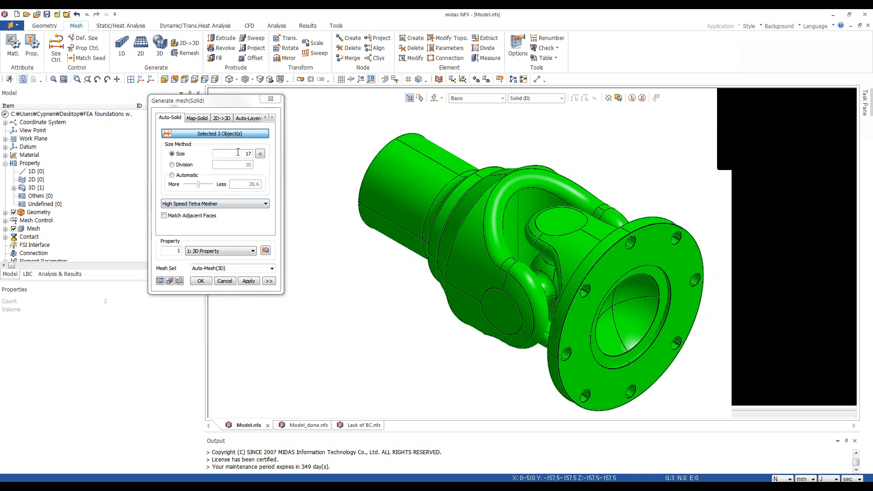
pyautogui.moveTo(238, 152); pyautogui.dragTo(260, 153)
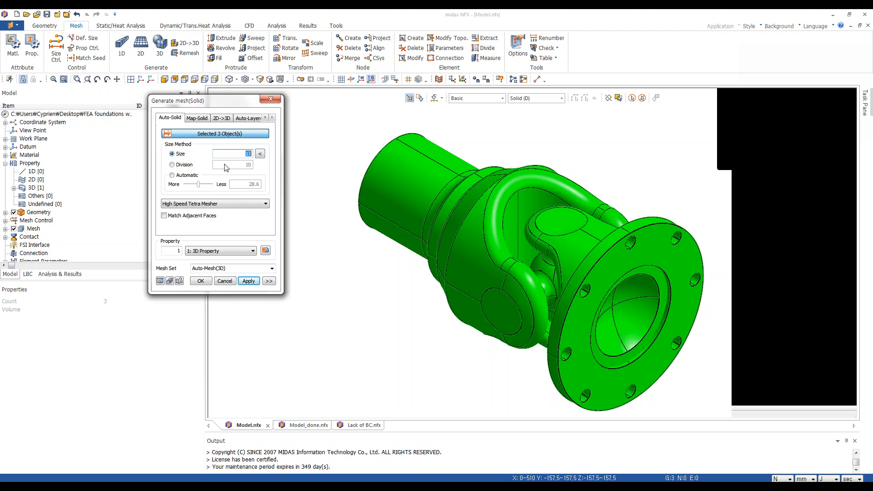
pyautogui.write('10')
pyautogui.click(202, 283)
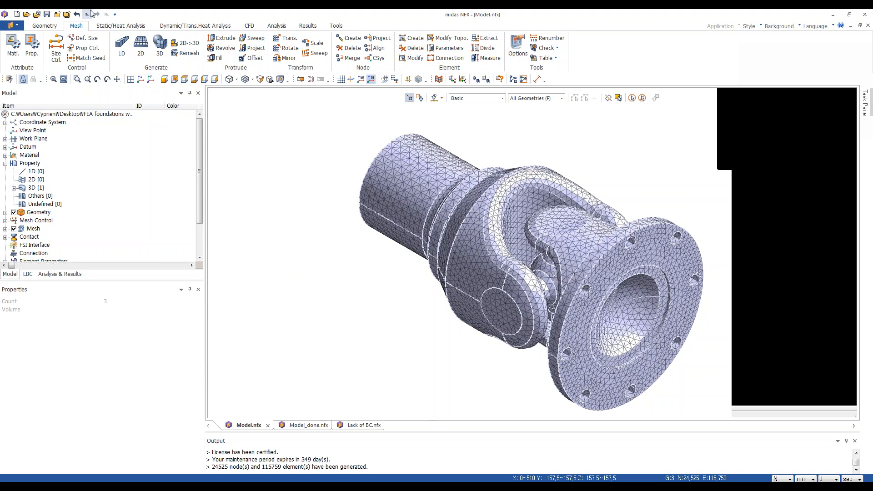
# Start a new constraint named Constraint-1 in Boundary Set-1, reviewing its Advanced DOF options.
pyautogui.click(116, 26)
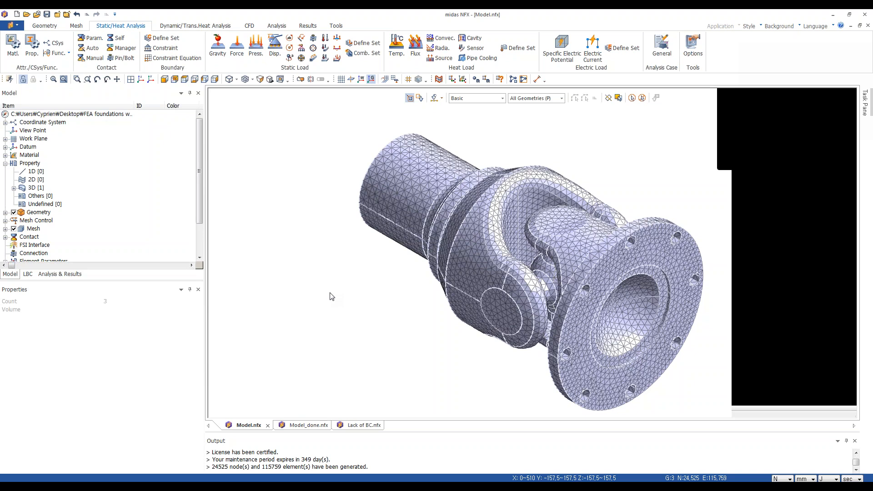
pyautogui.moveTo(313, 199); pyautogui.dragTo(359, 271, button='middle')
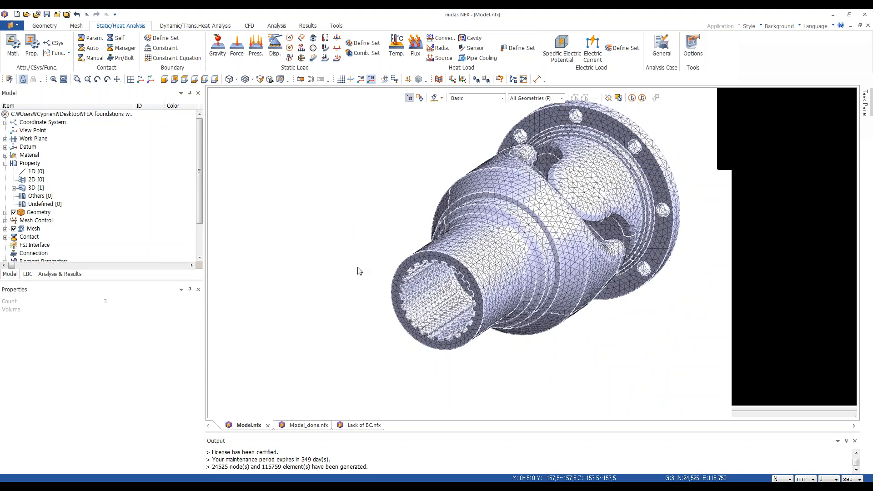
pyautogui.click(214, 79)
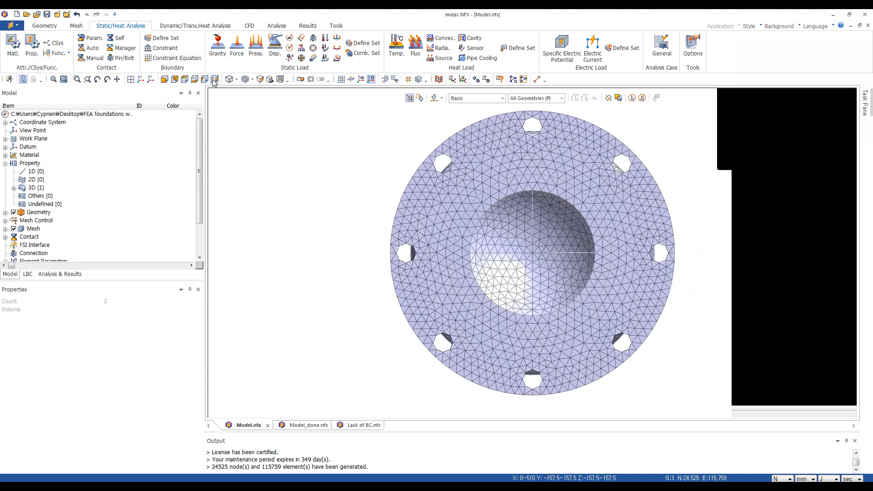
pyautogui.click(205, 79)
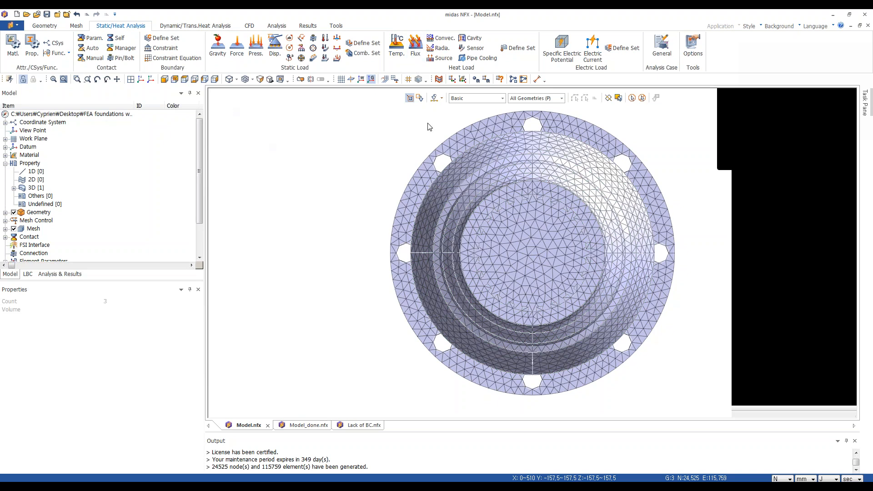
pyautogui.click(441, 98)
pyautogui.click(441, 99)
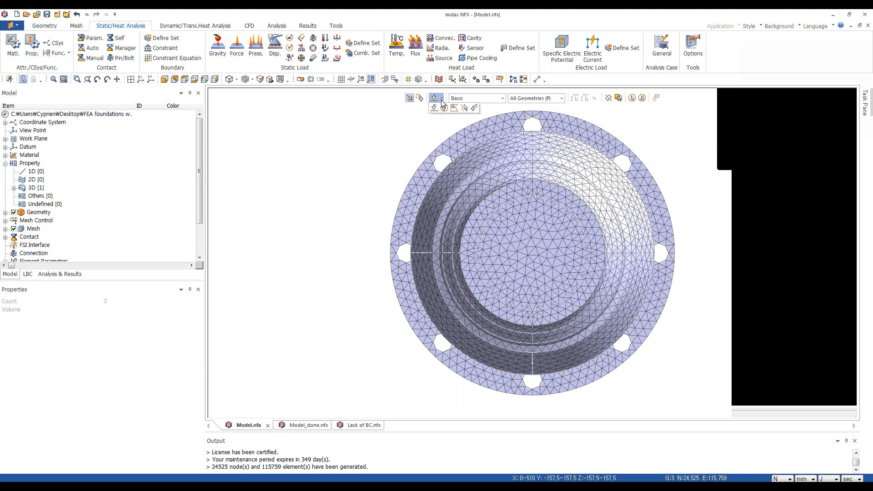
pyautogui.click(166, 49)
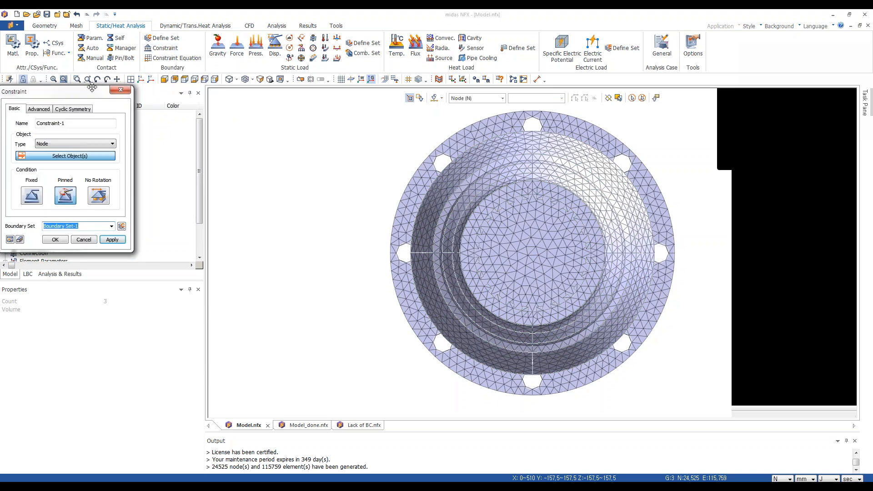
pyautogui.moveTo(93, 87); pyautogui.dragTo(245, 134)
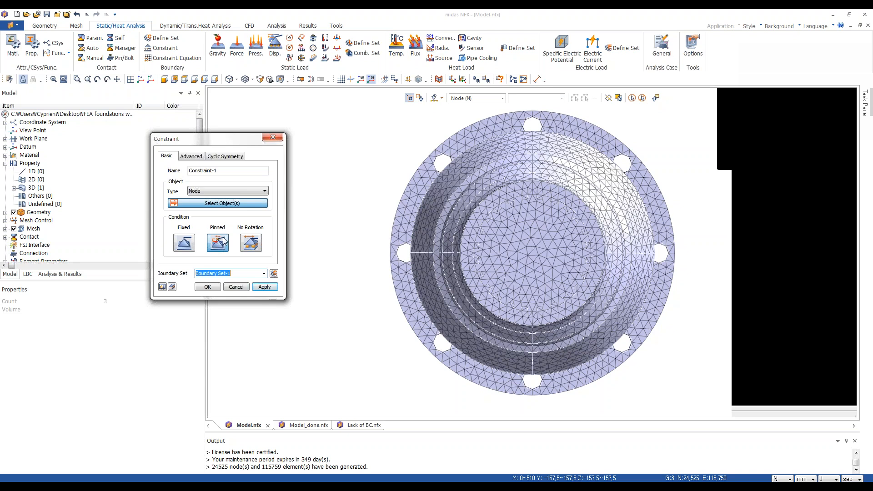
pyautogui.click(191, 156)
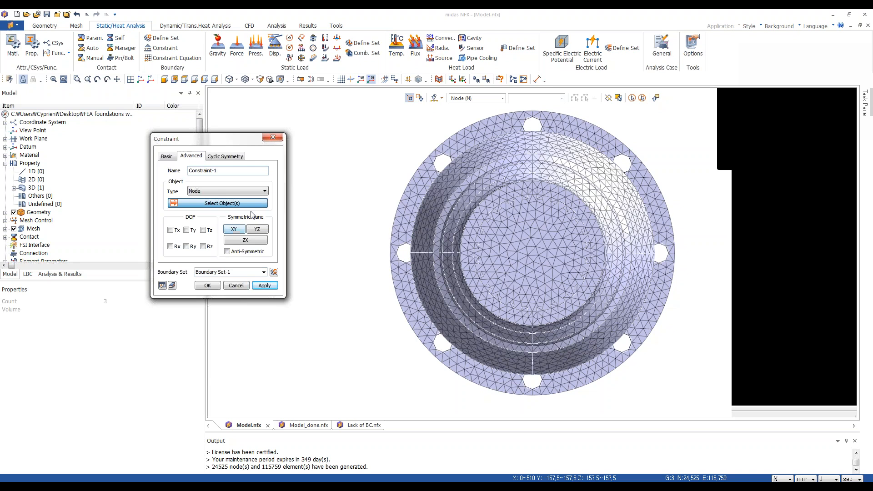
pyautogui.click(167, 158)
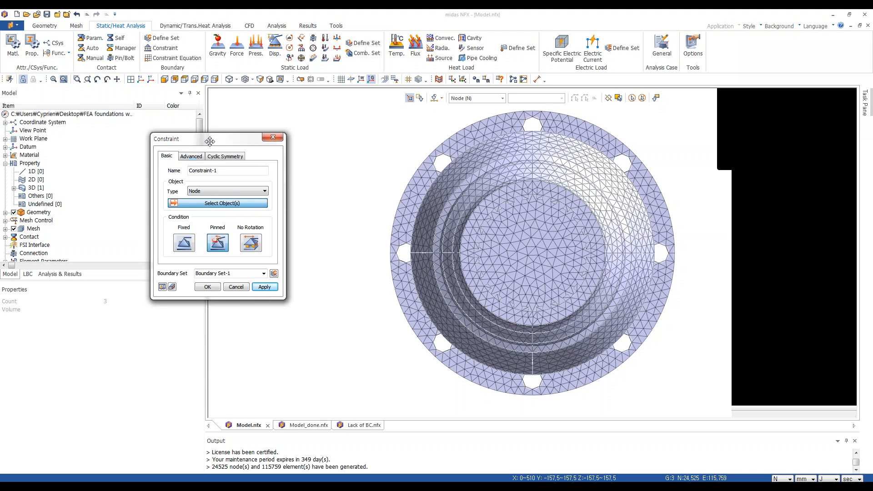
pyautogui.moveTo(207, 144); pyautogui.dragTo(206, 157)
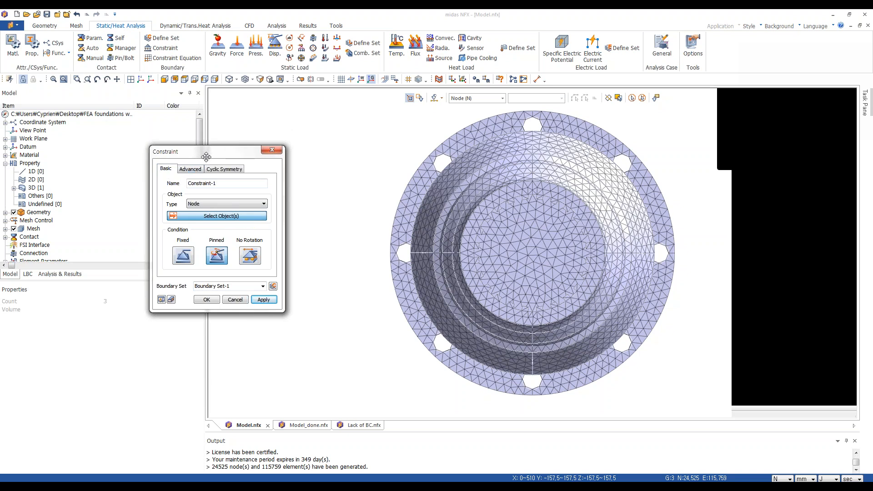
# Start a pinned constraint on faces and select the splined inner bore faces at the shaft end, deselecting one extra face.
pyautogui.click(218, 256)
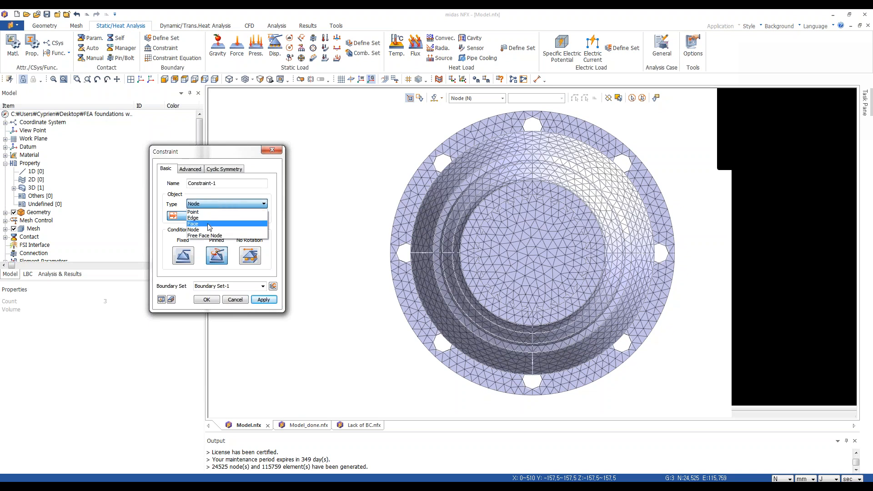
pyautogui.click(209, 224)
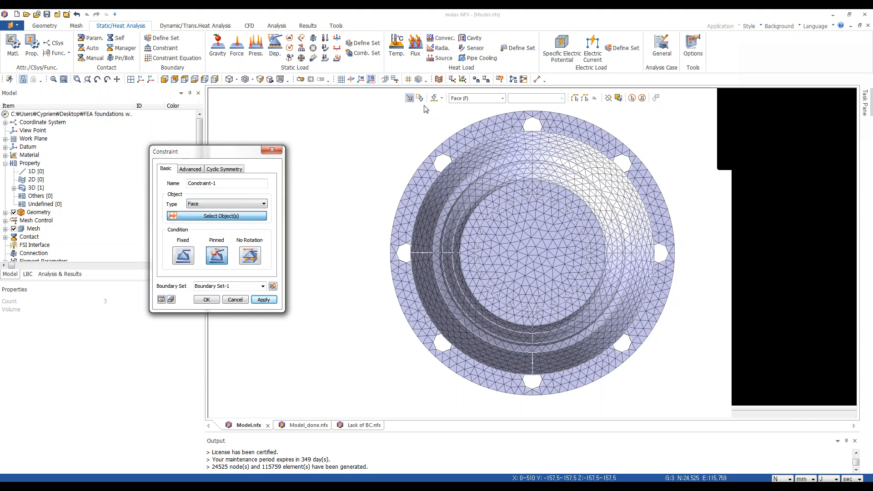
pyautogui.click(442, 99)
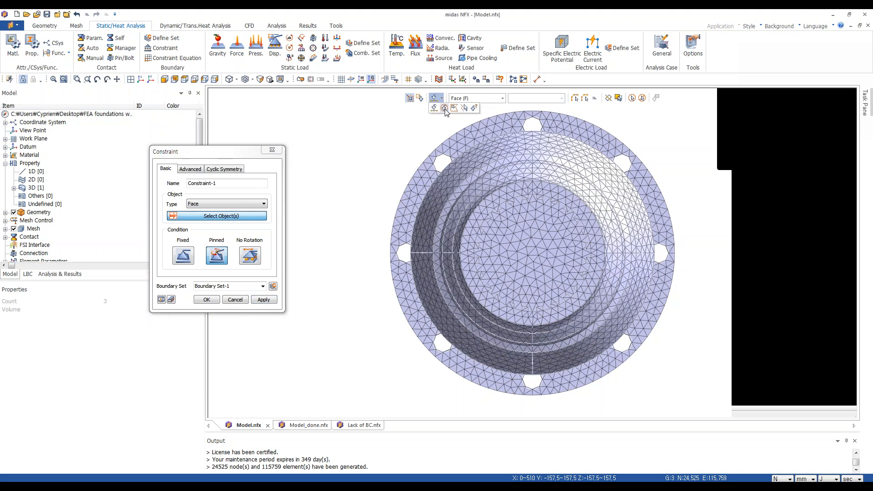
pyautogui.click(445, 109)
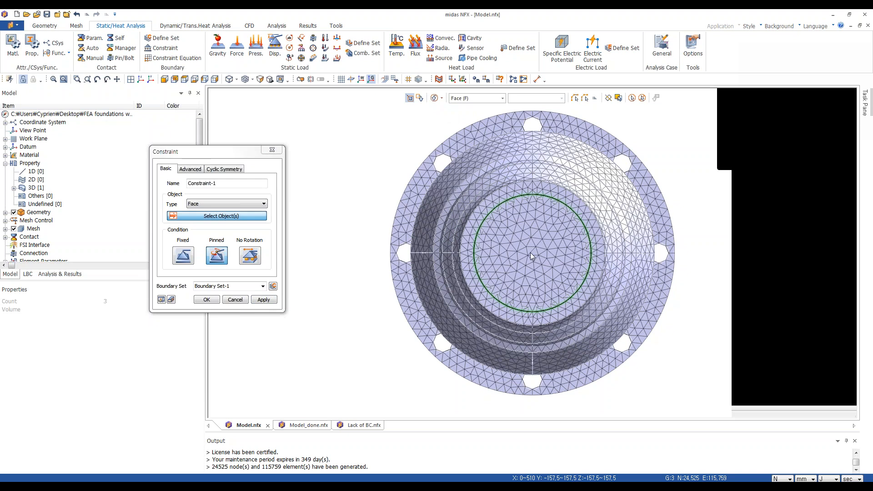
pyautogui.click(539, 318)
pyautogui.moveTo(540, 261); pyautogui.dragTo(236, 385, button='middle')
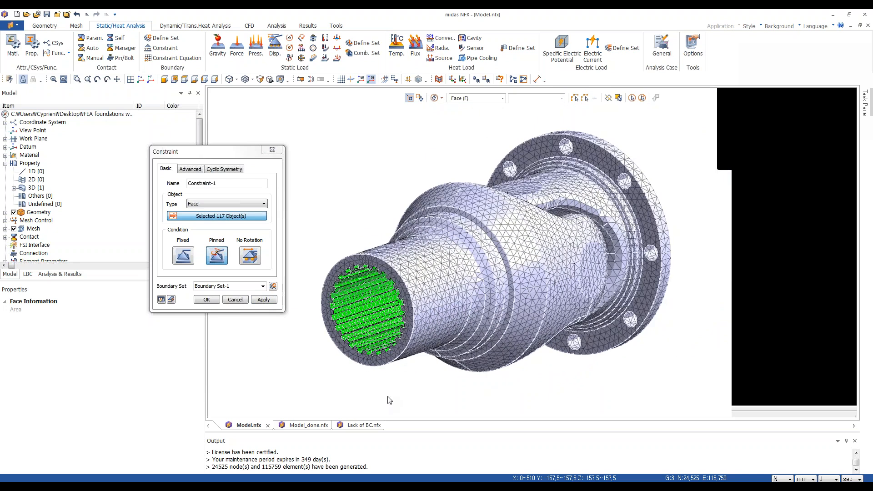
pyautogui.moveTo(388, 396); pyautogui.dragTo(432, 396, button='middle')
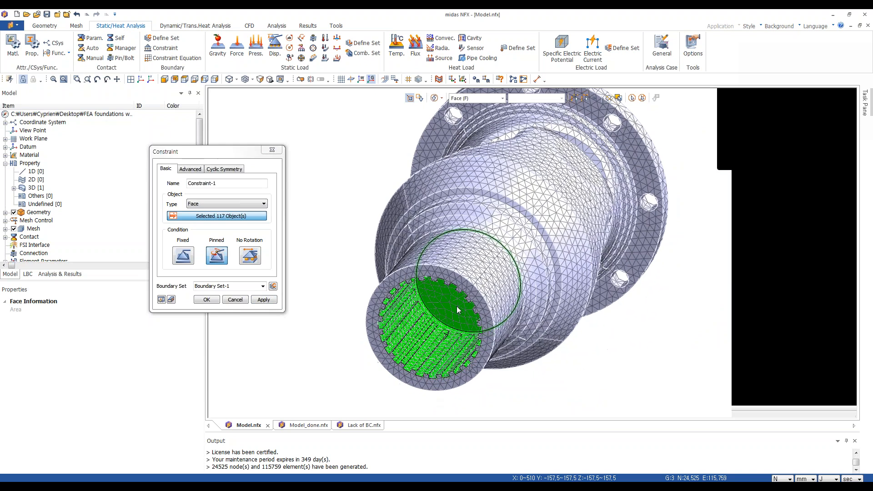
pyautogui.click(447, 317)
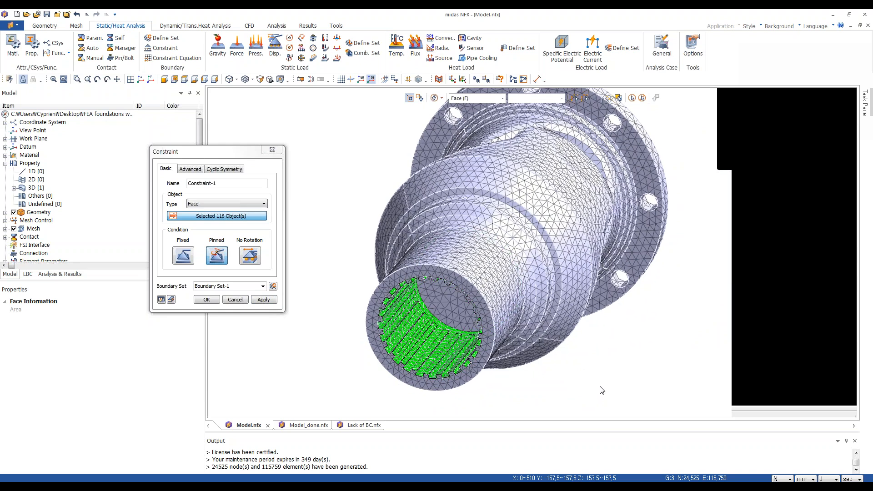
# Reselect the splined bore faces with a different selection filter and confirm the pinned constraint.
pyautogui.moveTo(609, 389); pyautogui.dragTo(399, 254, button='middle')
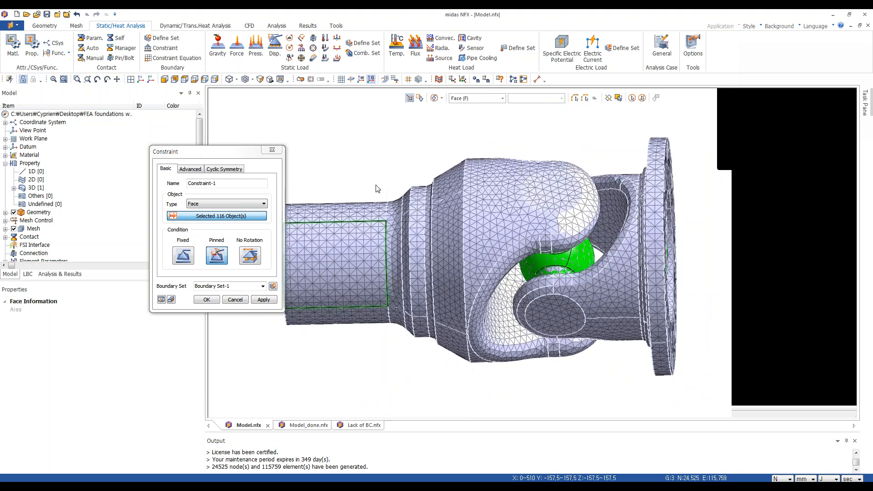
pyautogui.click(420, 99)
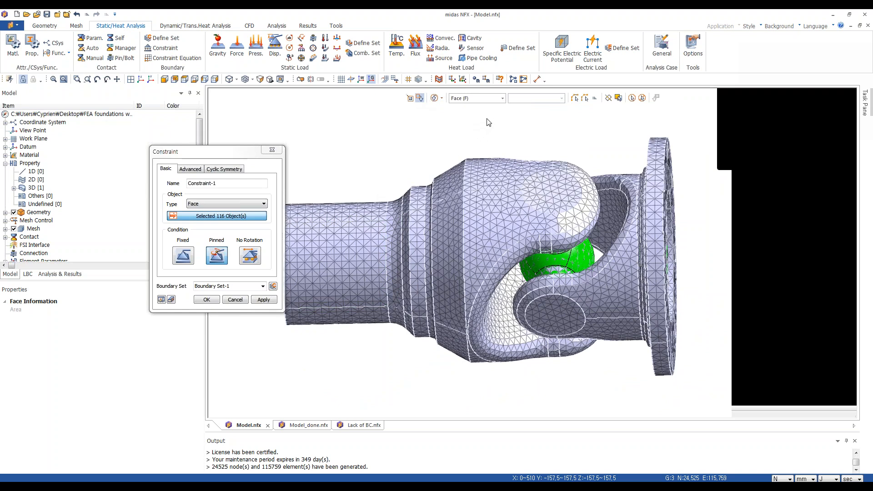
pyautogui.moveTo(487, 118); pyautogui.dragTo(481, 152)
pyautogui.click(440, 98)
pyautogui.click(433, 109)
pyautogui.moveTo(485, 116); pyautogui.dragTo(716, 403)
pyautogui.moveTo(605, 279); pyautogui.dragTo(691, 271, button='middle')
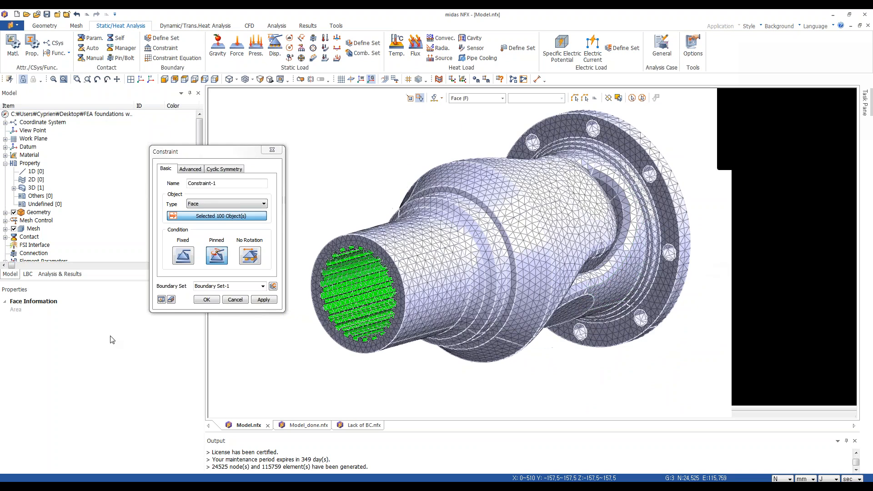
pyautogui.click(204, 299)
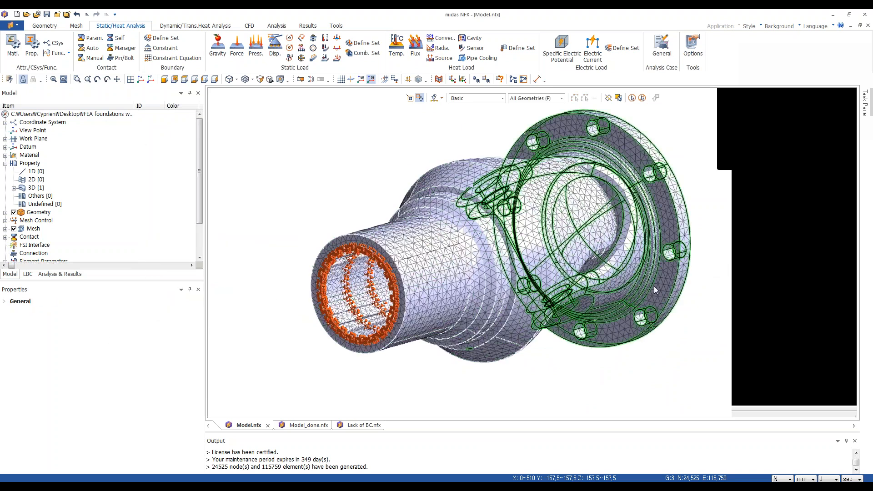
pyautogui.moveTo(654, 286); pyautogui.dragTo(246, 281, button='middle')
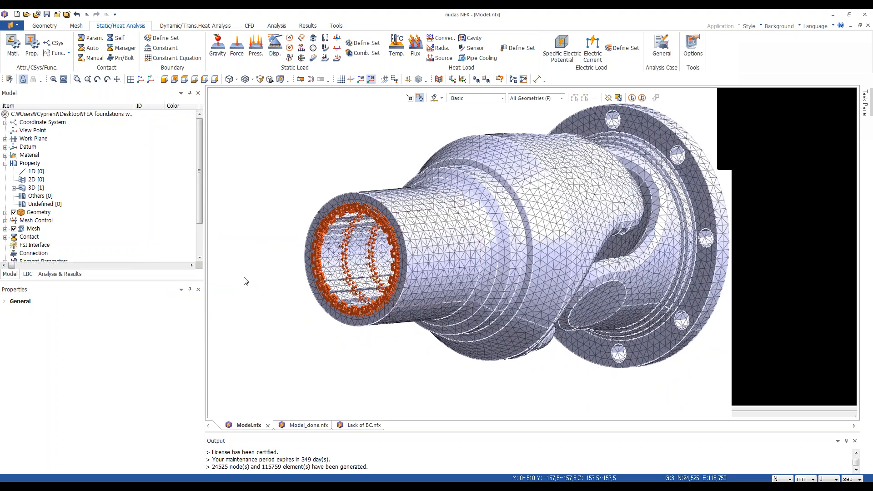
pyautogui.scroll(2, 363, 270)
pyautogui.scroll(2, 331, 144)
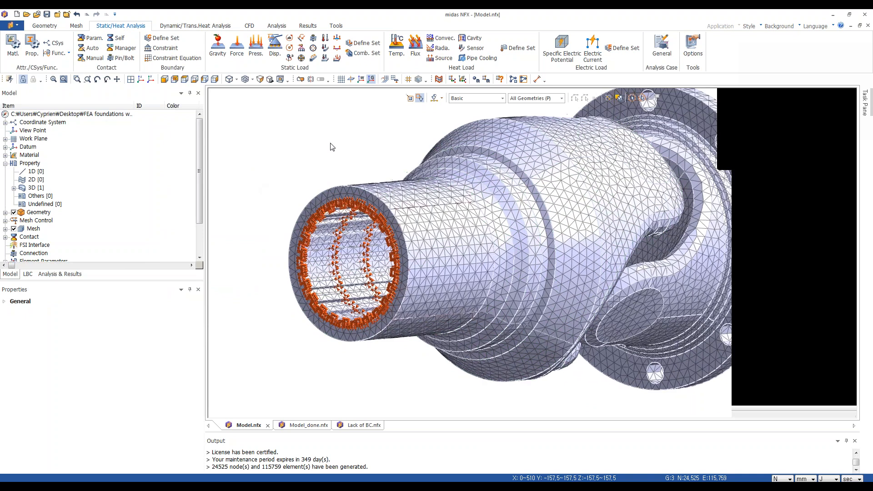
pyautogui.scroll(-1, 276, 175)
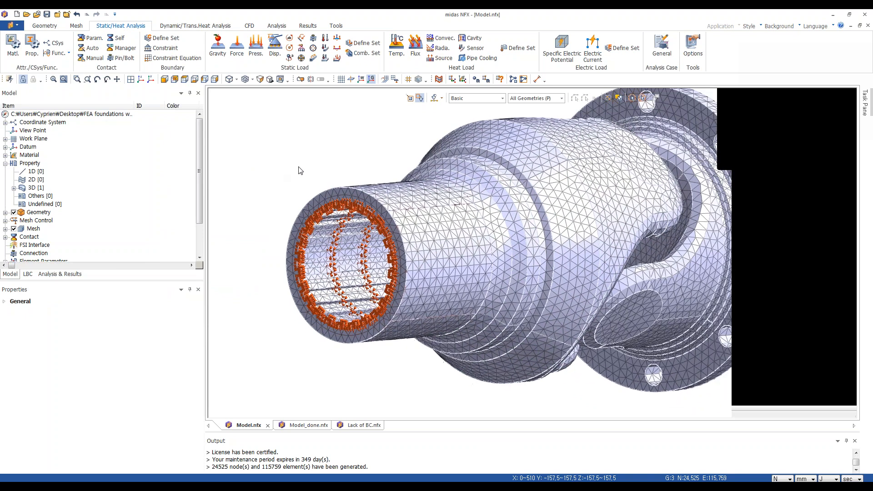
pyautogui.scroll(-2, 272, 181)
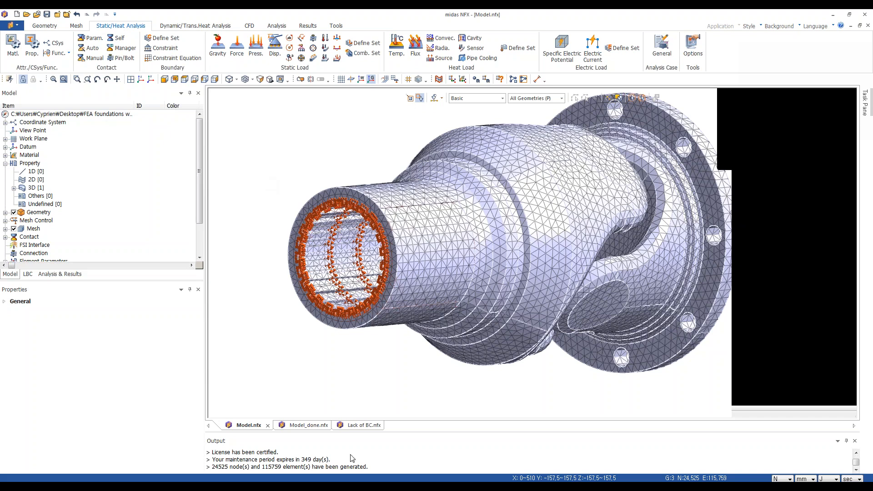
# Switch to the Lack of BC model and solve its linear static analysis case.
pyautogui.click(349, 423)
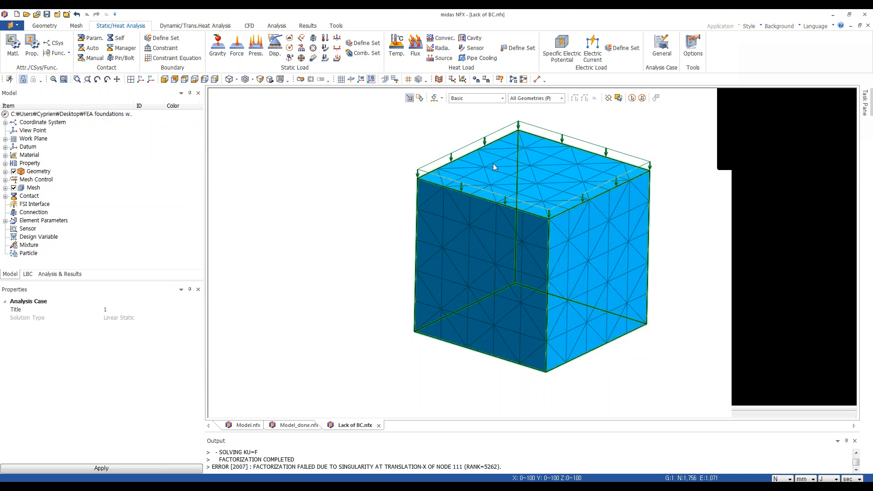
pyautogui.click(60, 274)
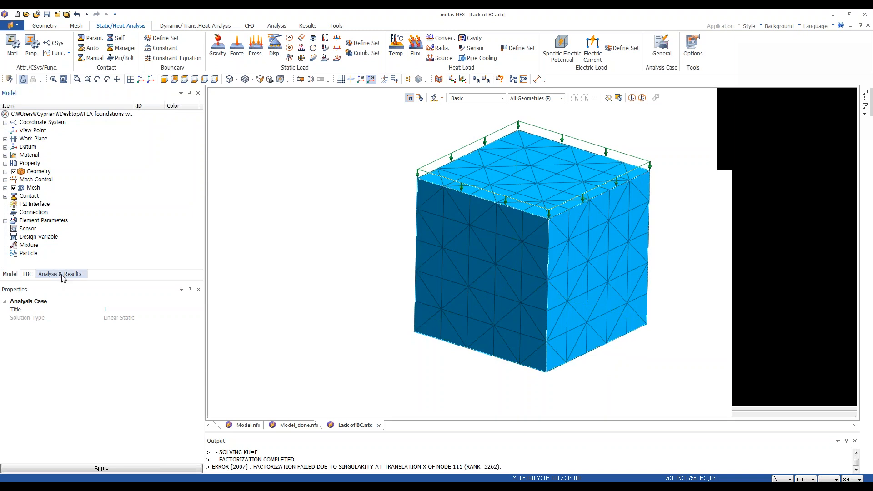
pyautogui.rightClick(63, 133)
pyautogui.click(77, 138)
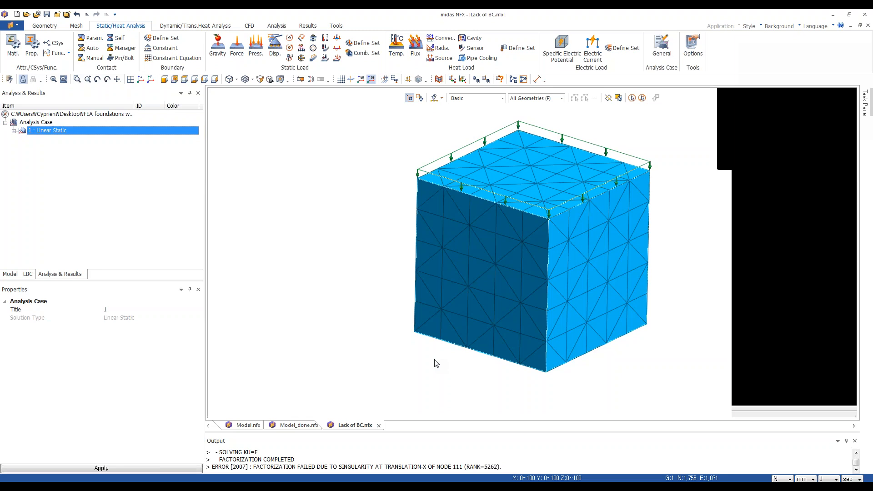
# Start a user-defined constraint from the Boundary Condition branch of the load tree.
pyautogui.click(28, 277)
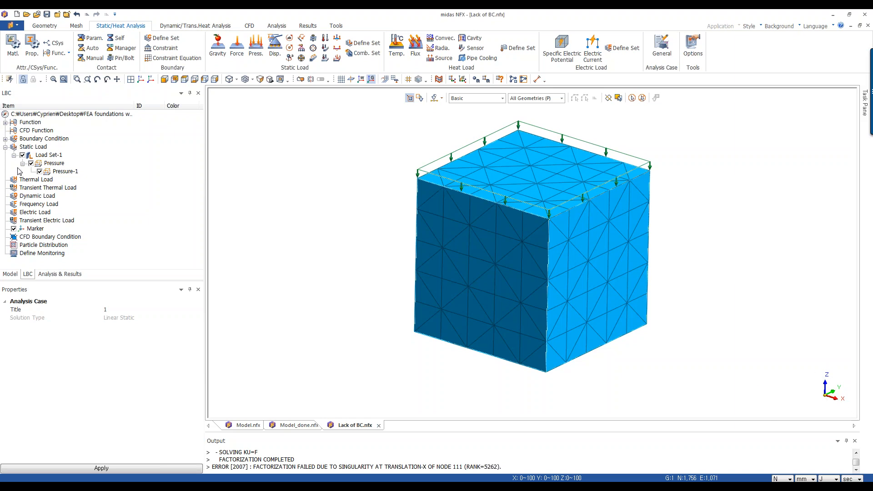
pyautogui.click(6, 138)
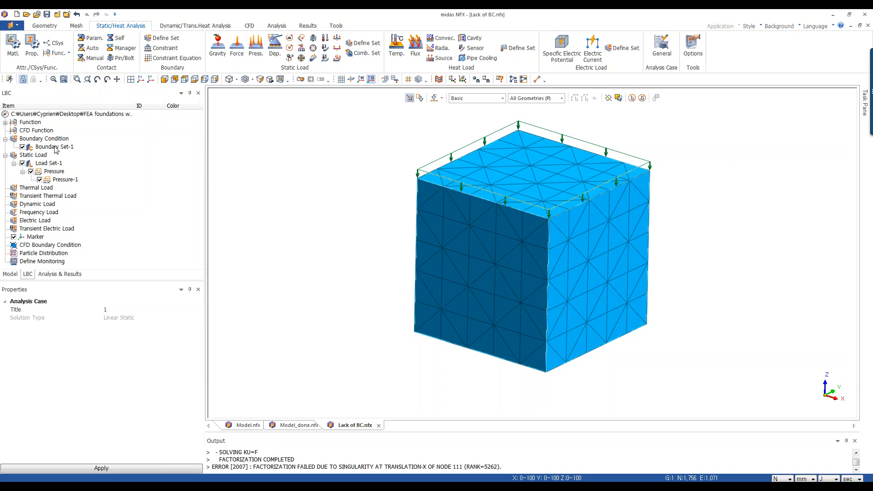
pyautogui.rightClick(25, 145)
pyautogui.rightClick(26, 139)
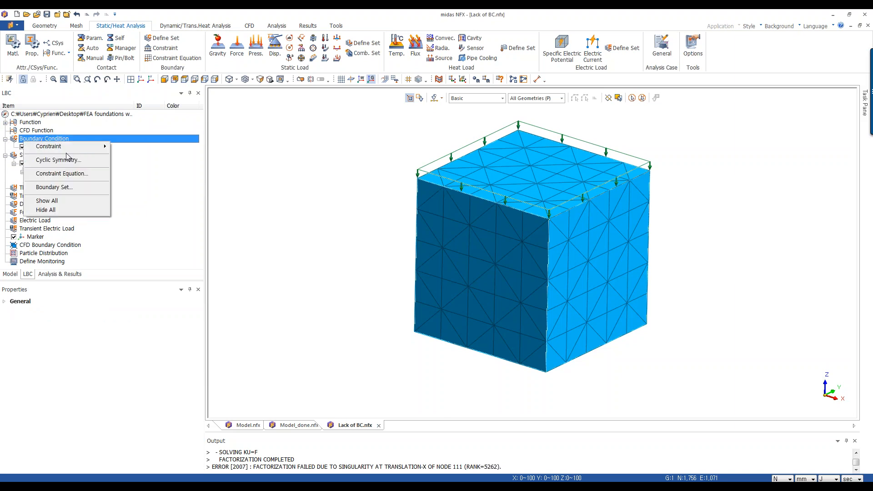
pyautogui.moveTo(53, 152)
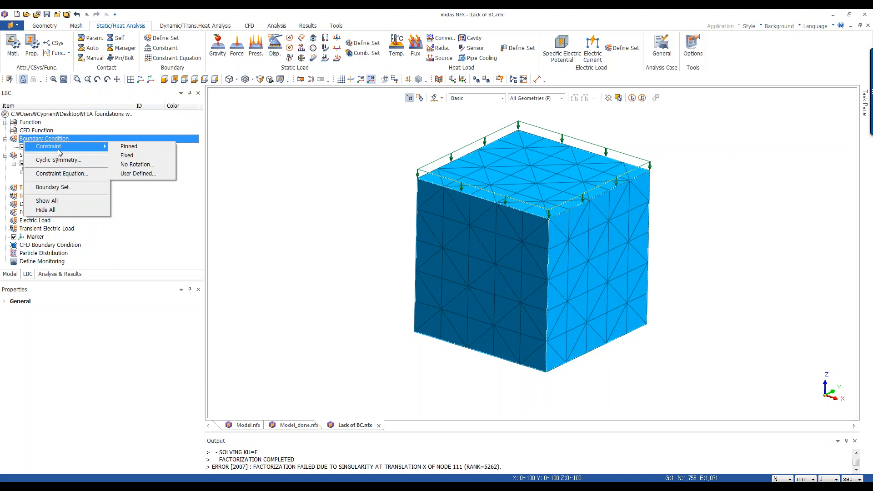
pyautogui.click(140, 176)
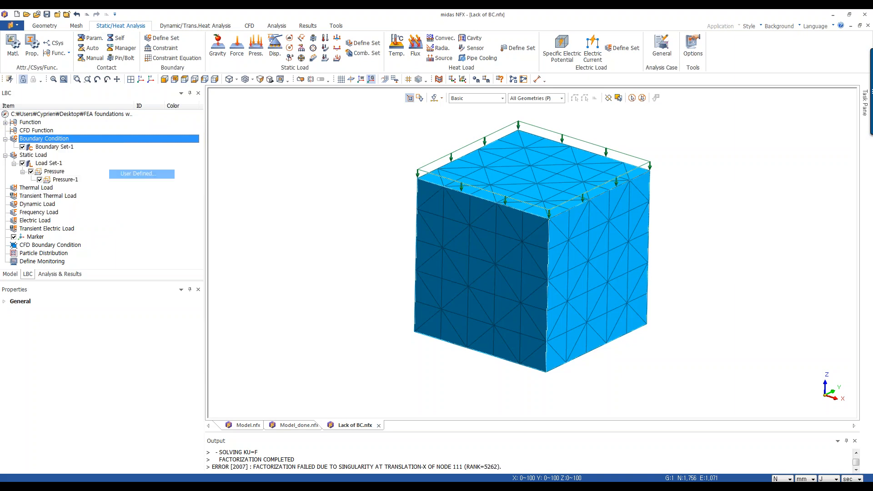
pyautogui.moveTo(81, 91); pyautogui.dragTo(139, 114)
# Constrain the cube's bottom face in Tx only and confirm the constraint in Boundary Set-1.
pyautogui.click(135, 165)
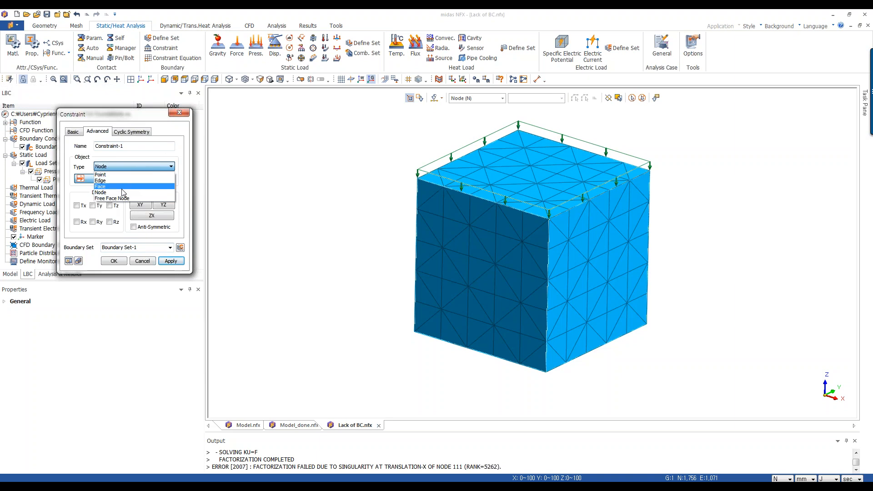
pyautogui.click(123, 189)
pyautogui.moveTo(356, 199); pyautogui.dragTo(424, 168, button='middle')
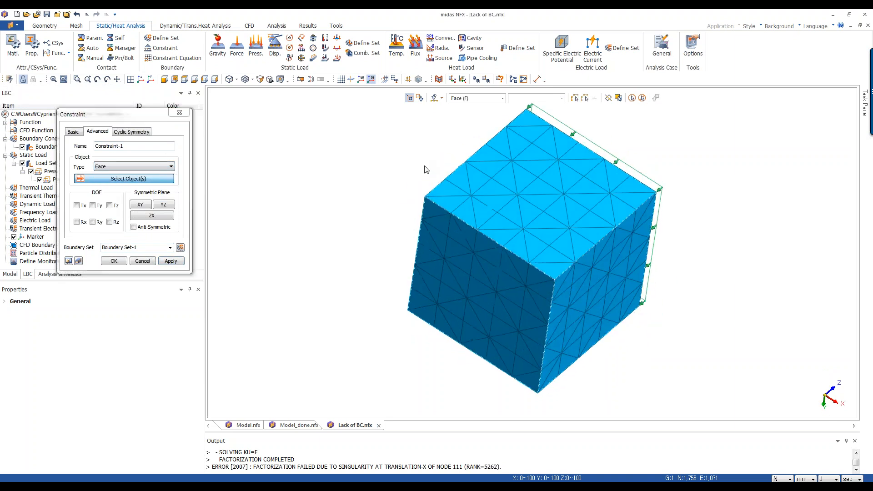
pyautogui.click(464, 324)
pyautogui.moveTo(380, 185); pyautogui.dragTo(296, 255, button='middle')
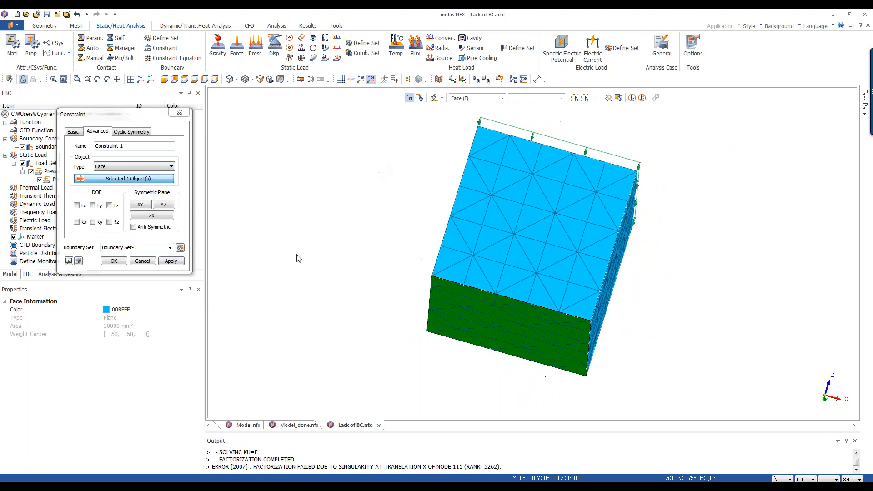
pyautogui.click(77, 205)
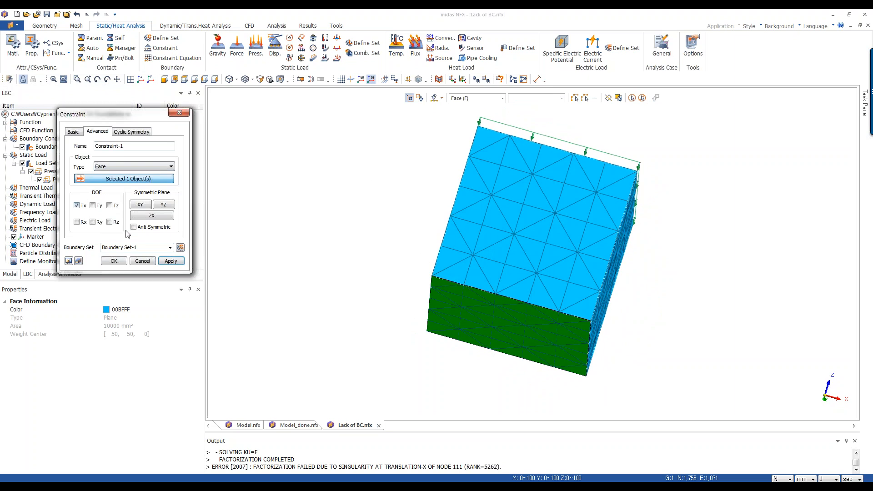
pyautogui.click(114, 261)
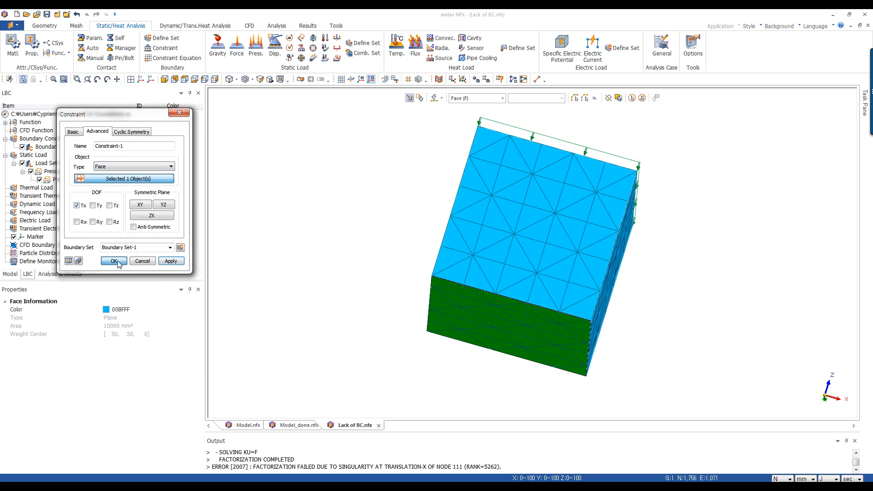
# Solve the linear static analysis case again.
pyautogui.click(57, 273)
pyautogui.rightClick(49, 132)
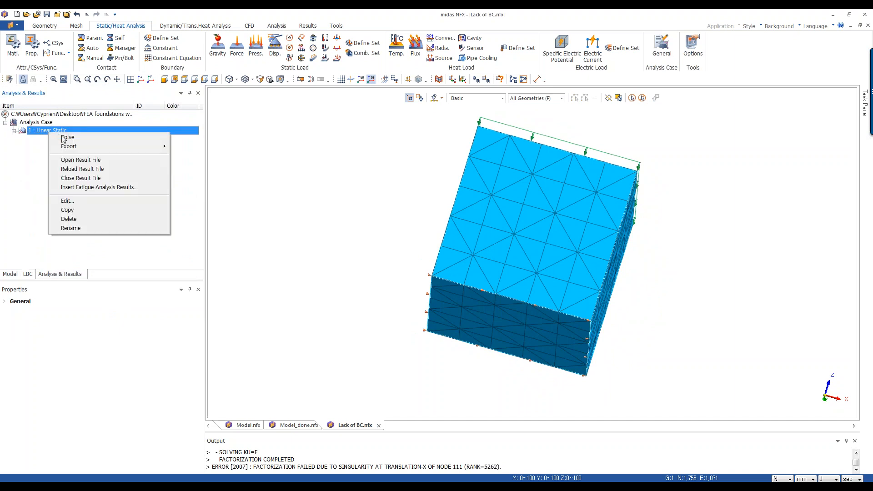
pyautogui.click(67, 137)
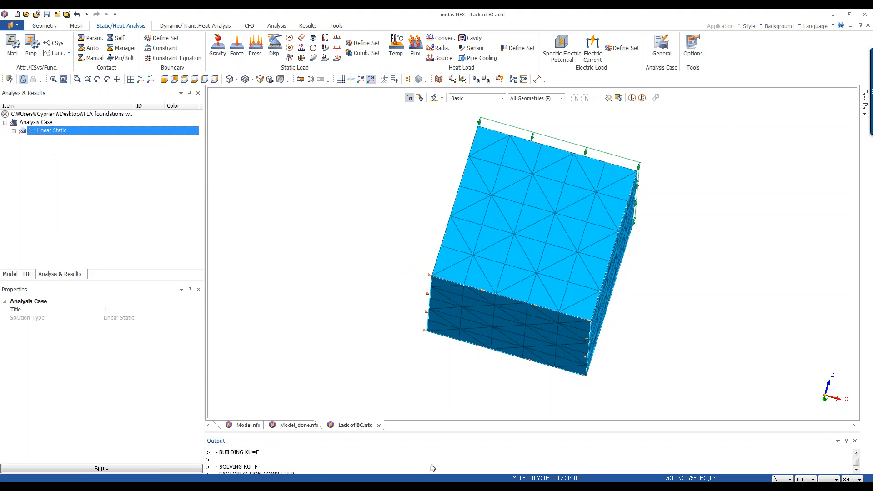
pyautogui.click(432, 467)
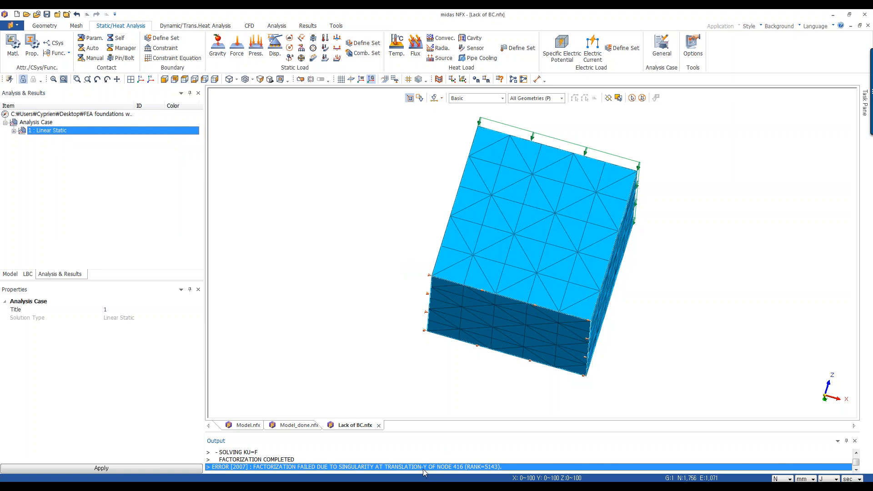
# Expand Boundary Set-1 in the load tree to inspect its constraint.
pyautogui.click(28, 274)
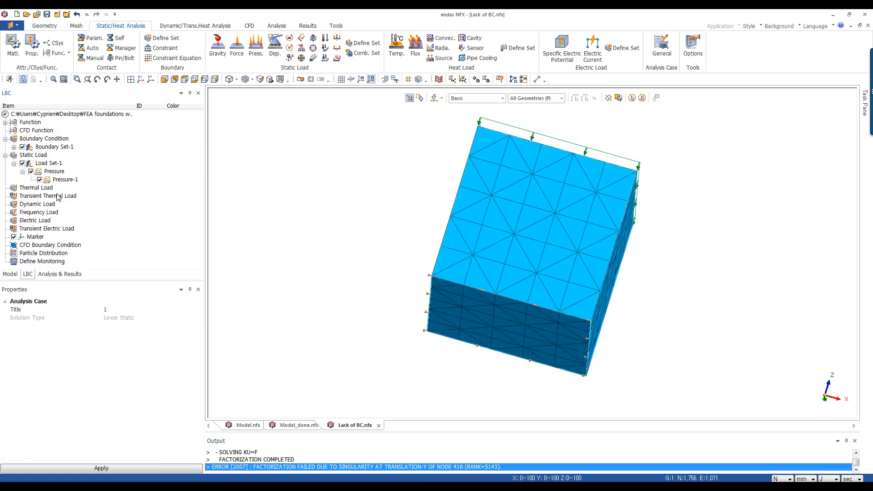
pyautogui.click(14, 147)
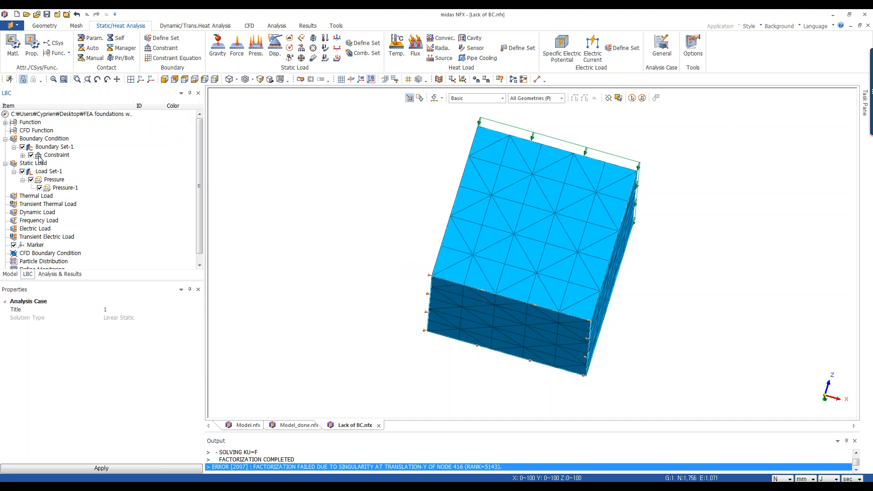
pyautogui.rightClick(64, 156)
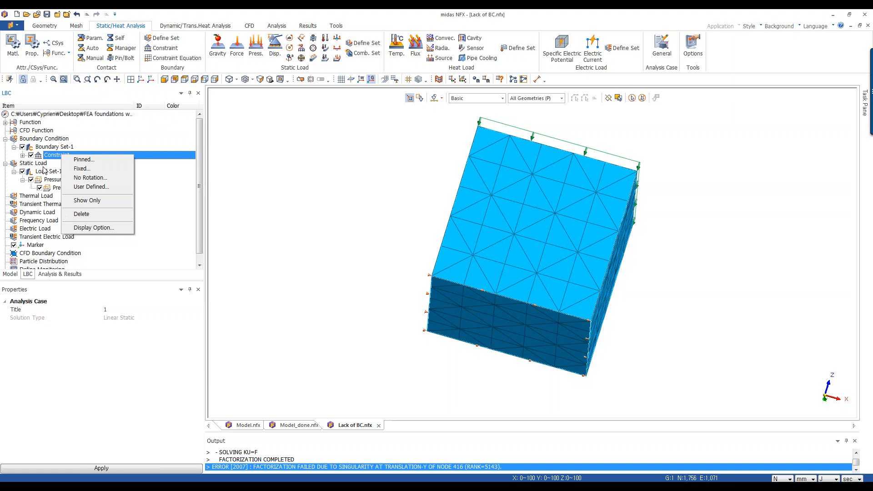
pyautogui.click(22, 156)
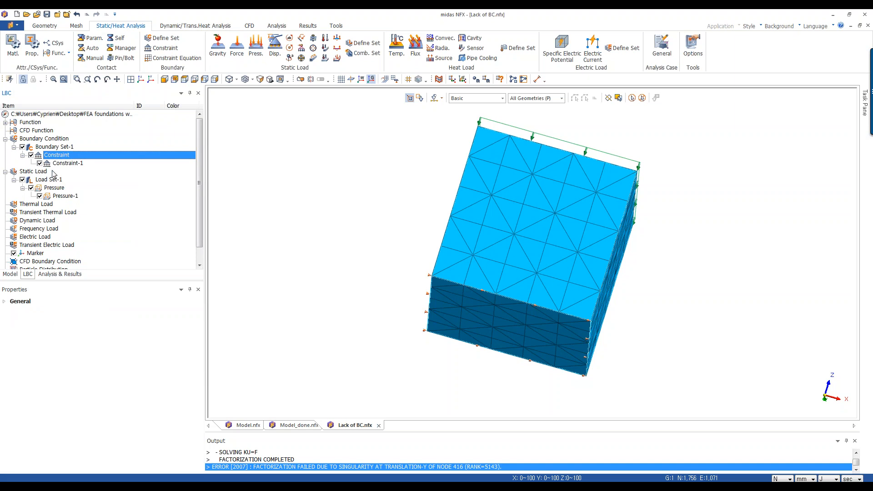
# Edit the cube's bottom-face constraint so it fixes Tx, Ty and Tz.
pyautogui.rightClick(65, 164)
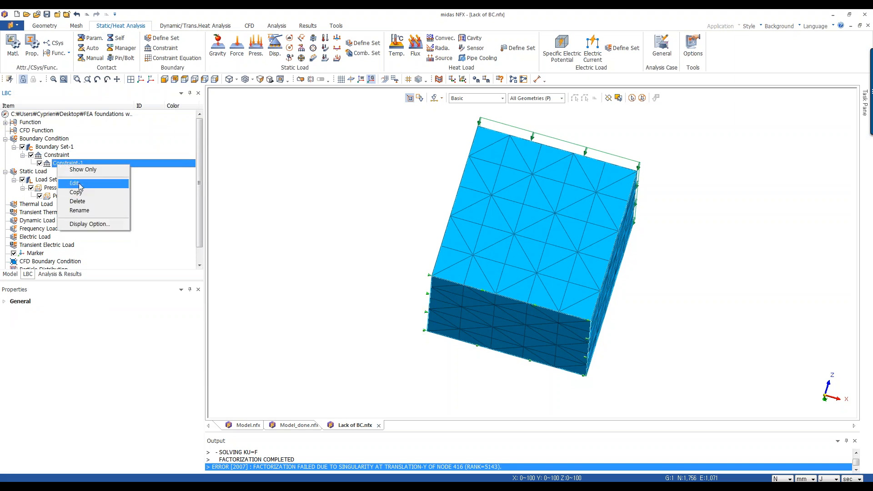
pyautogui.click(77, 182)
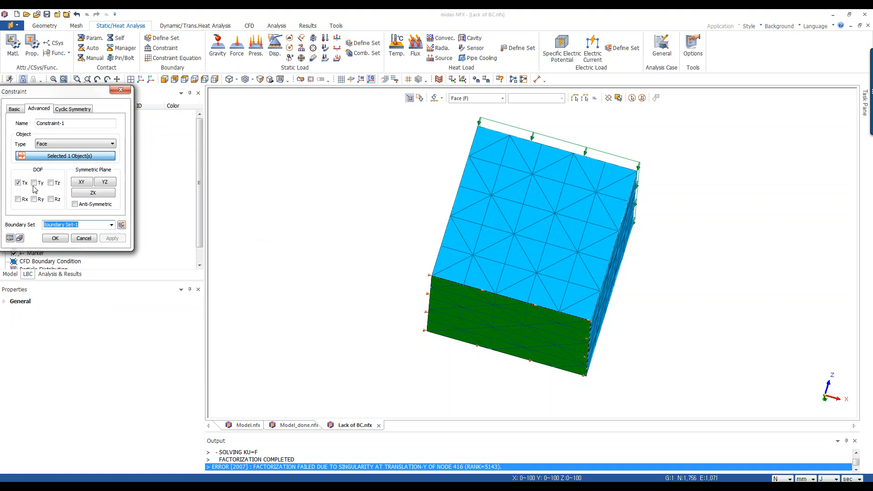
pyautogui.click(35, 183)
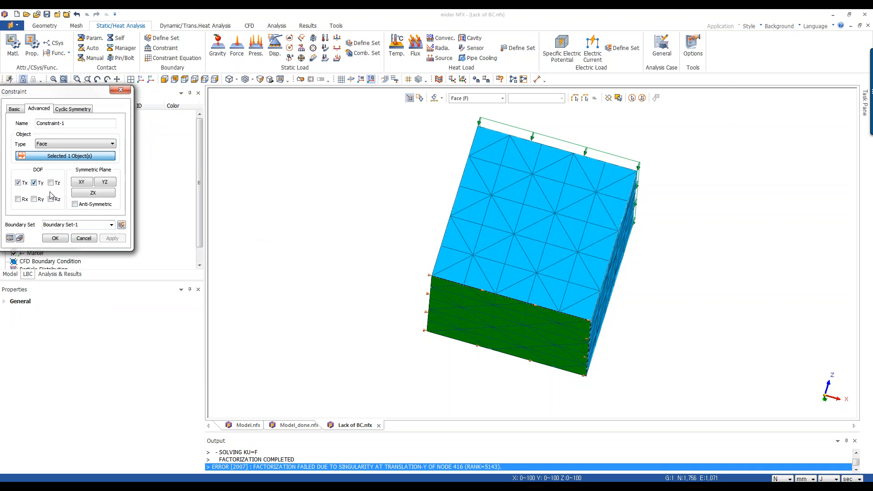
pyautogui.click(51, 183)
pyautogui.moveTo(688, 200); pyautogui.dragTo(624, 201, button='middle')
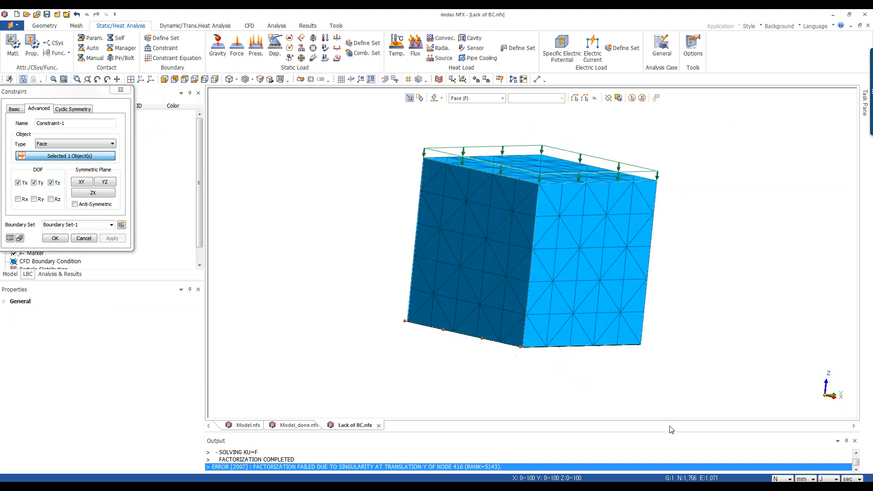
pyautogui.moveTo(758, 347); pyautogui.dragTo(609, 177, button='middle')
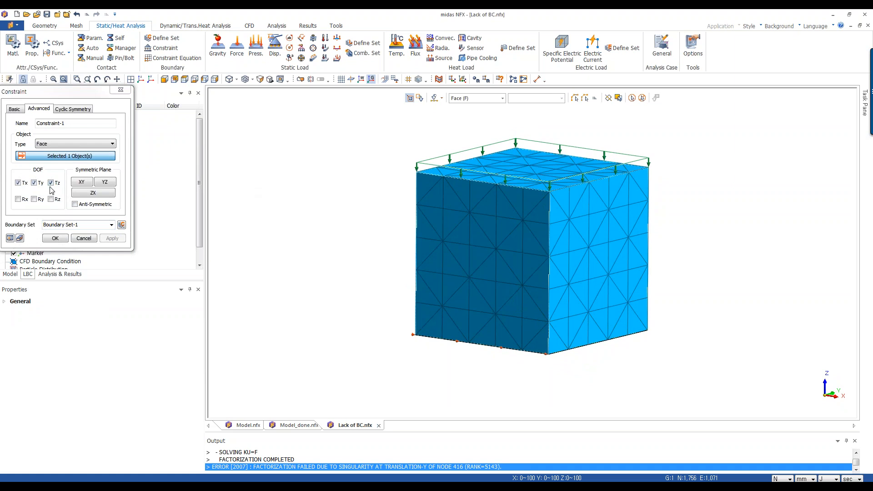
pyautogui.click(55, 239)
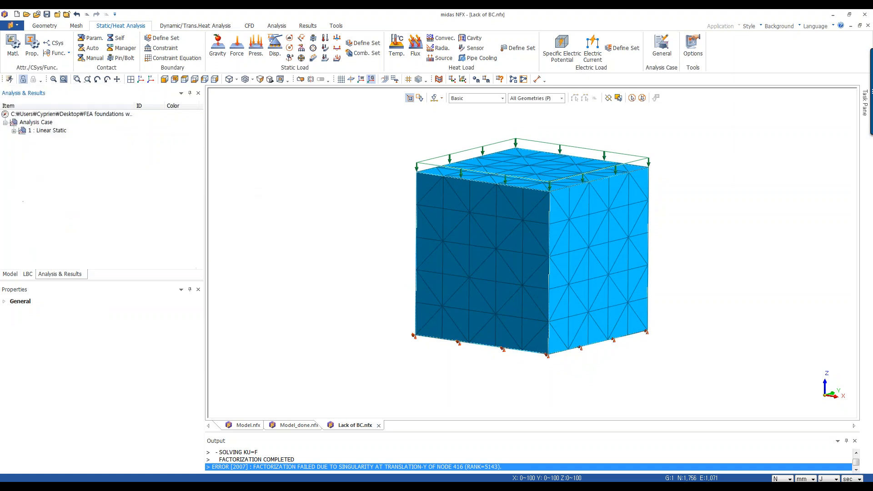
# Solve the linear static analysis case again and display the total translation contour.
pyautogui.rightClick(55, 130)
pyautogui.click(68, 138)
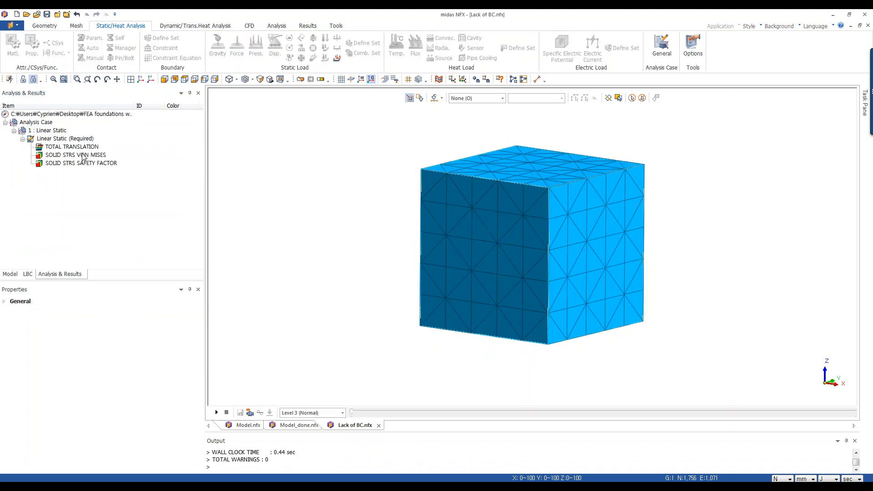
pyautogui.doubleClick(89, 147)
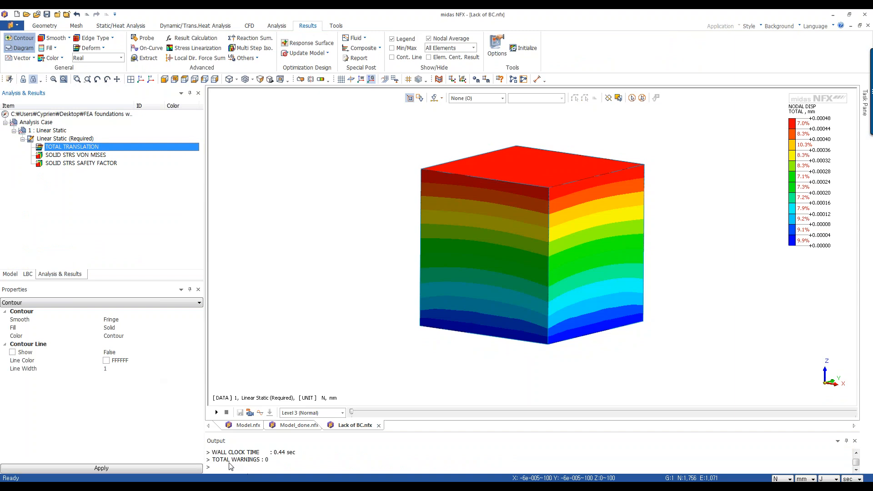
pyautogui.moveTo(578, 173); pyautogui.dragTo(600, 195, button='middle')
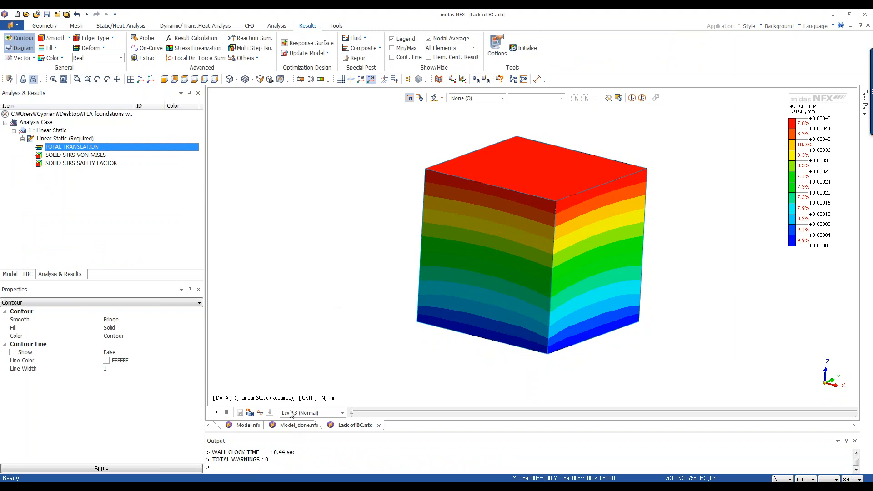
# Switch back to the Model.nfx universal joint model on the Static/Heat Analysis page.
pyautogui.click(248, 425)
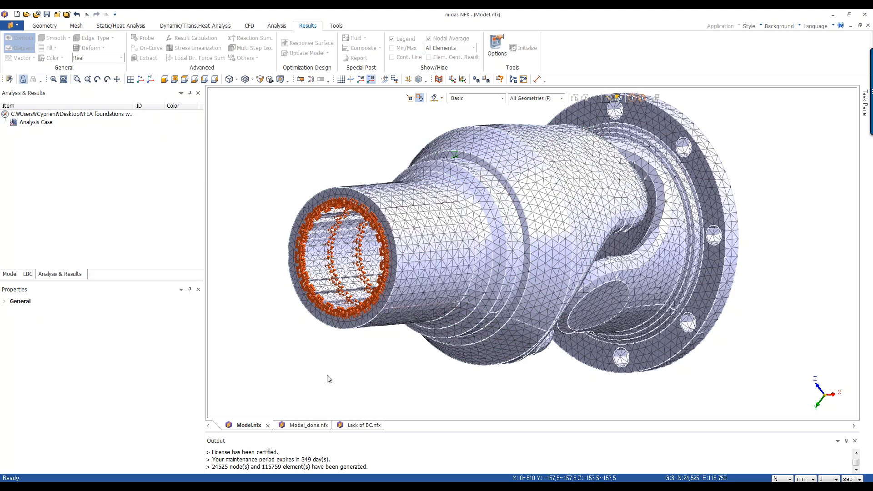
pyautogui.moveTo(408, 362); pyautogui.dragTo(392, 364, button='middle')
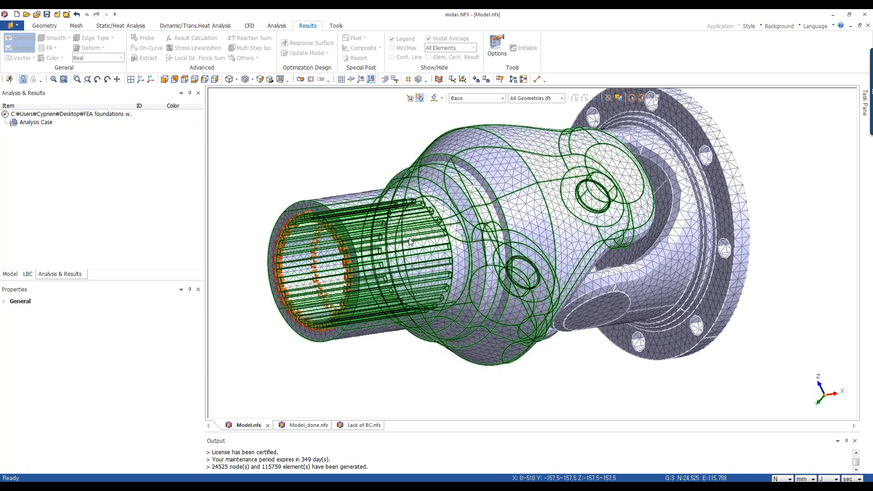
pyautogui.moveTo(410, 241); pyautogui.dragTo(671, 249, button='middle')
pyautogui.scroll(2, 675, 356)
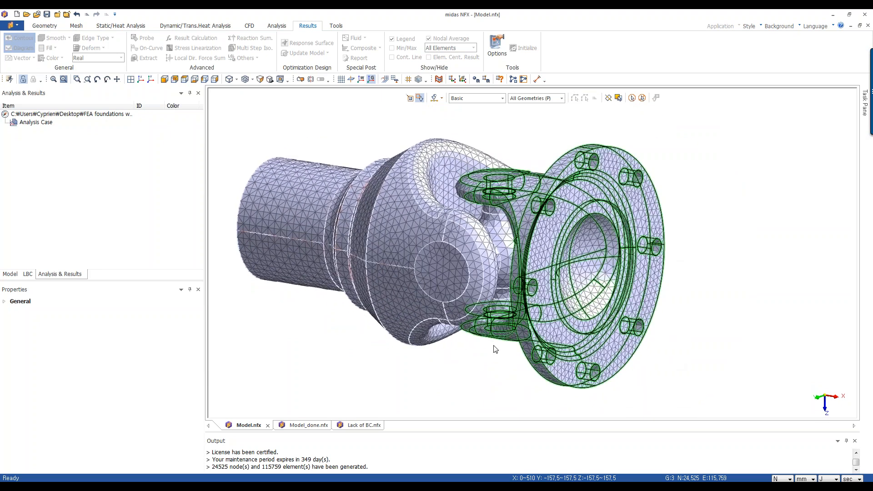
pyautogui.click(116, 26)
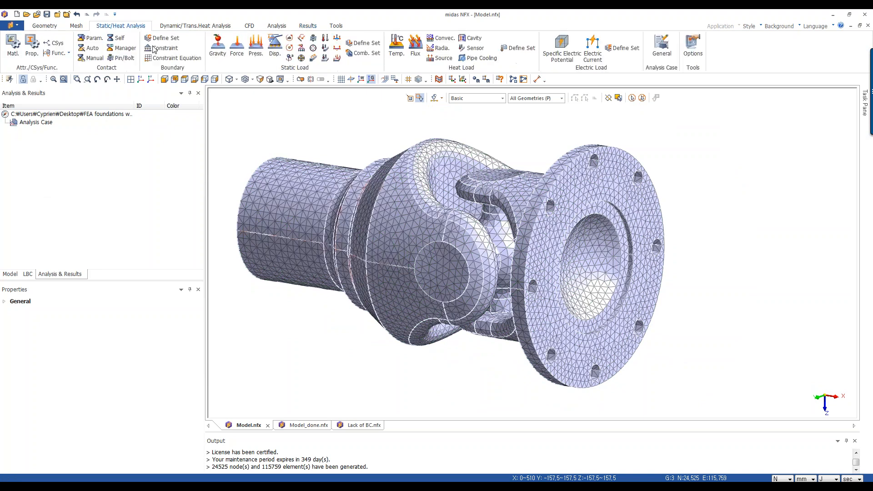
pyautogui.moveTo(582, 215); pyautogui.dragTo(688, 256, button='middle')
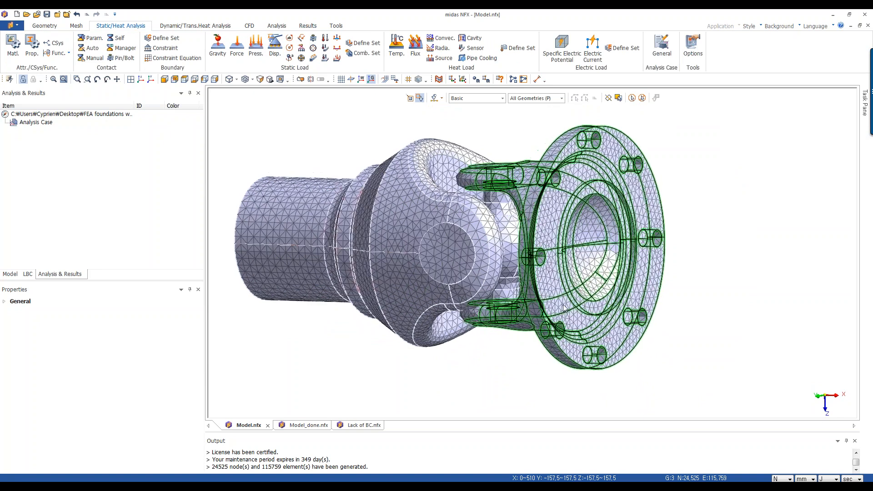
pyautogui.moveTo(564, 308); pyautogui.dragTo(450, 365, button='middle')
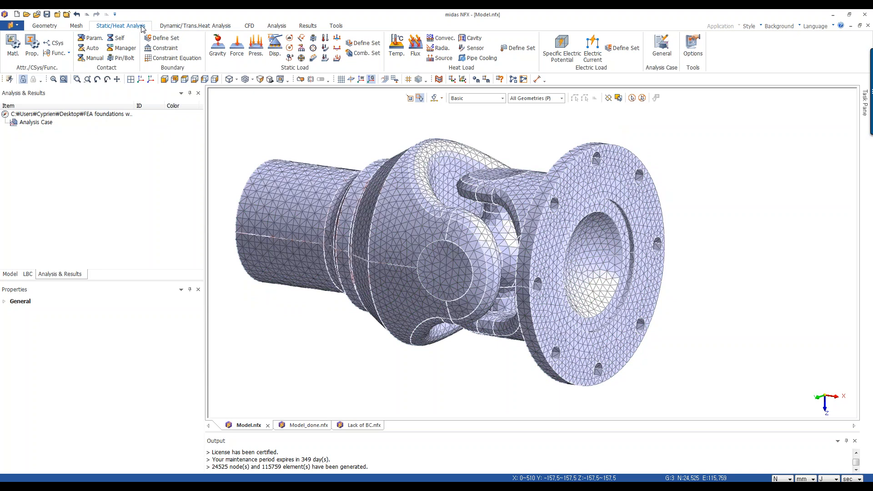
# Start a remote load and set its loading-location object type to Face.
pyautogui.click(303, 51)
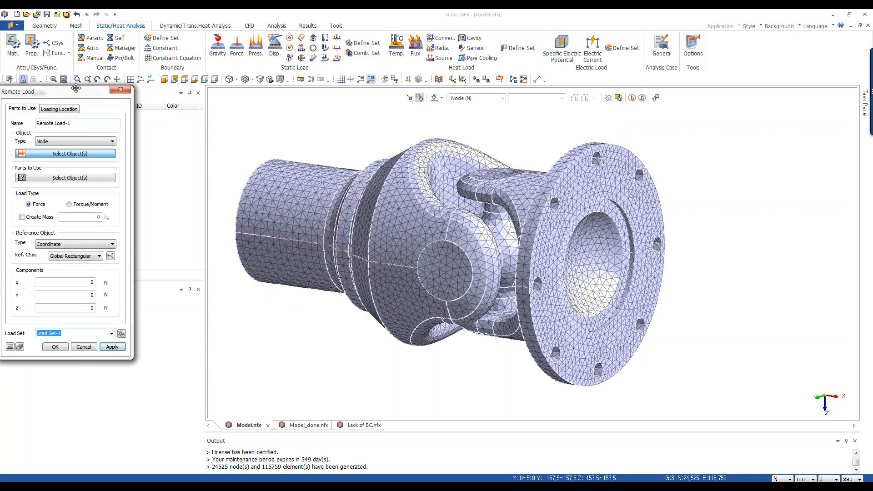
pyautogui.moveTo(82, 98); pyautogui.dragTo(131, 90)
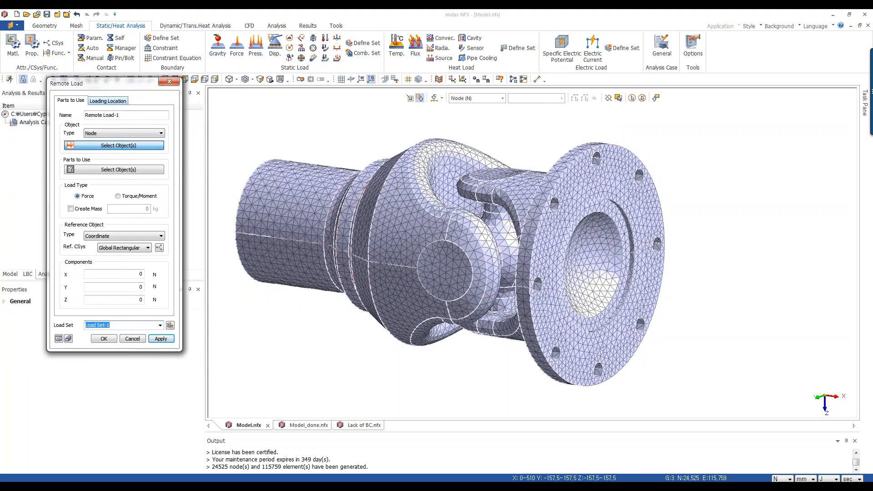
pyautogui.click(108, 102)
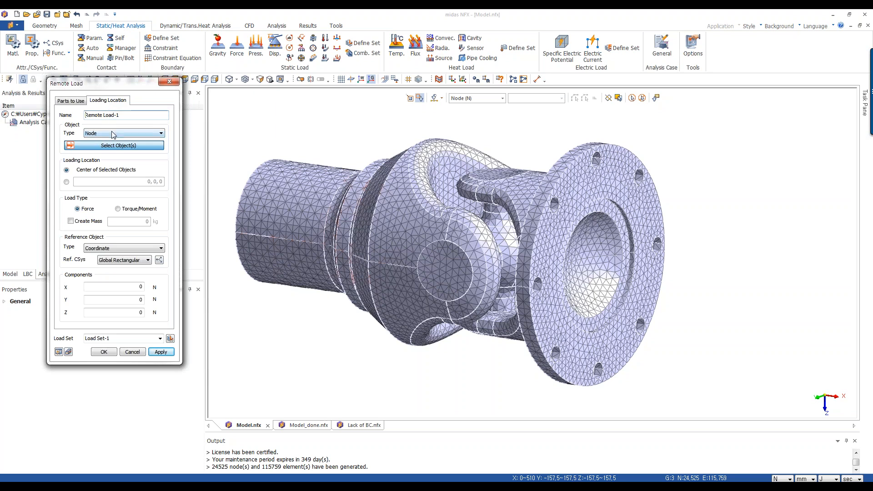
pyautogui.click(113, 133)
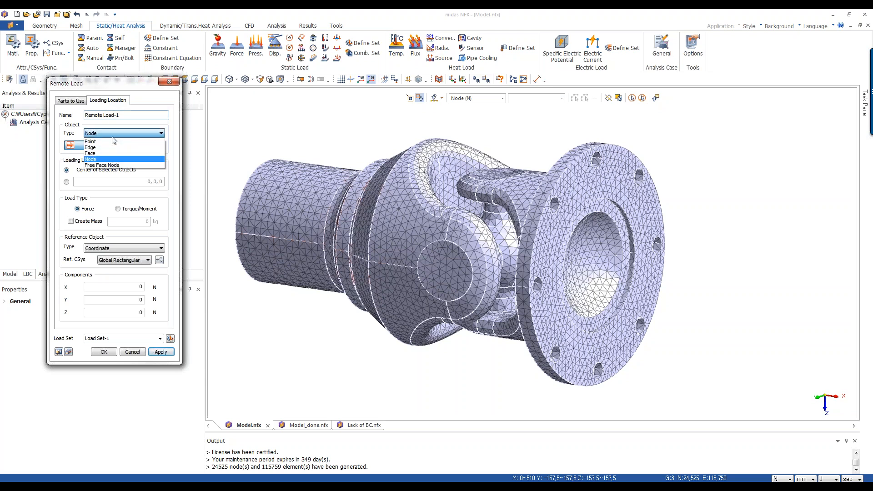
pyautogui.click(97, 155)
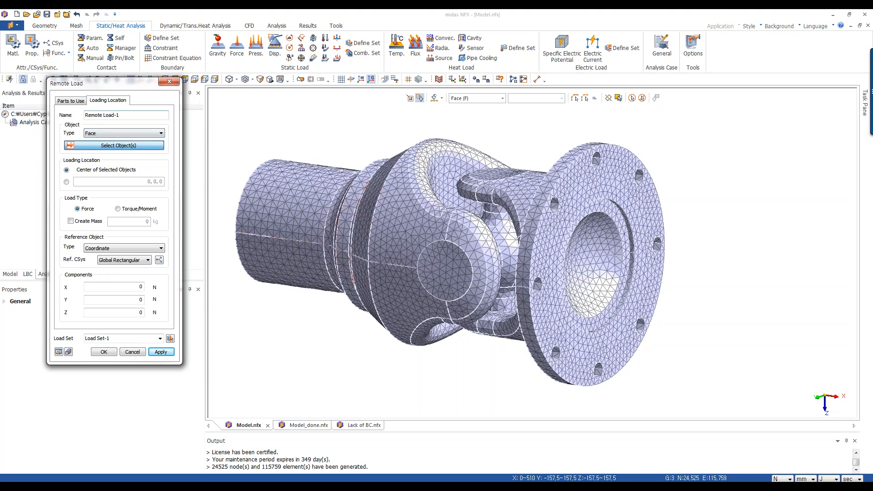
pyautogui.moveTo(134, 83); pyautogui.dragTo(163, 91)
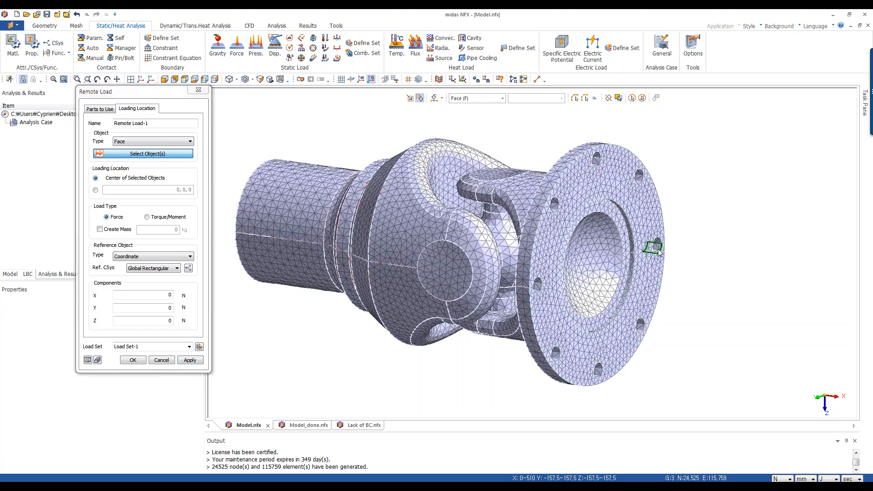
# Select the flange's front face and its bolt-hole faces as the remote load's loading location.
pyautogui.click(410, 98)
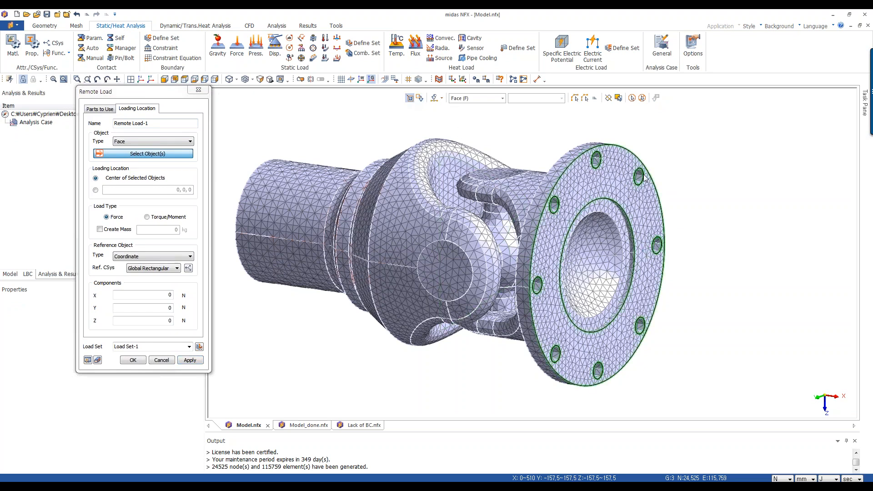
pyautogui.click(654, 241)
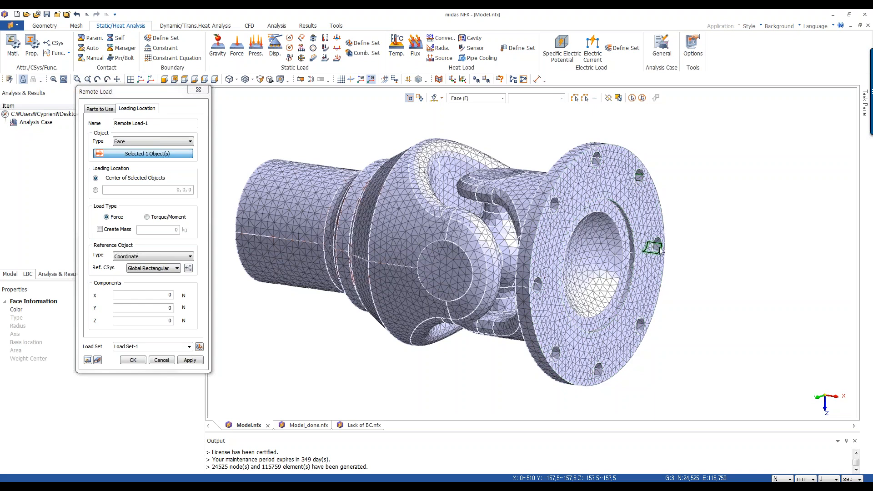
pyautogui.click(659, 250)
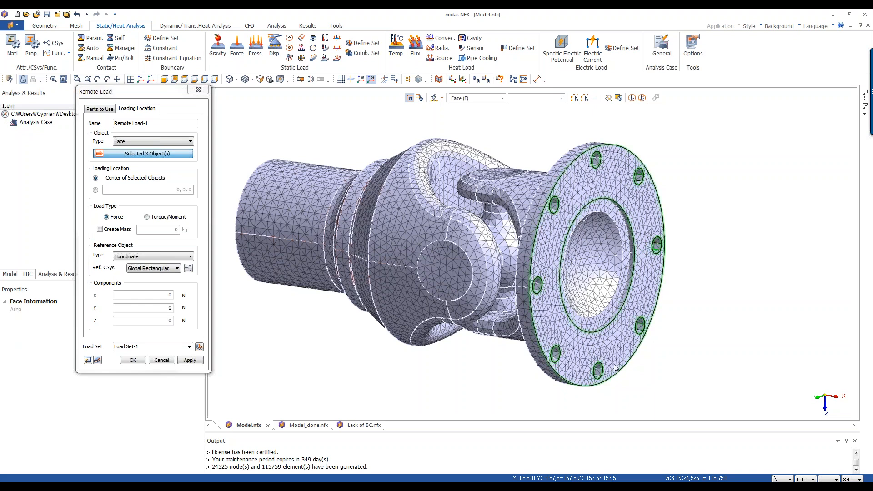
pyautogui.click(595, 374)
pyautogui.click(595, 373)
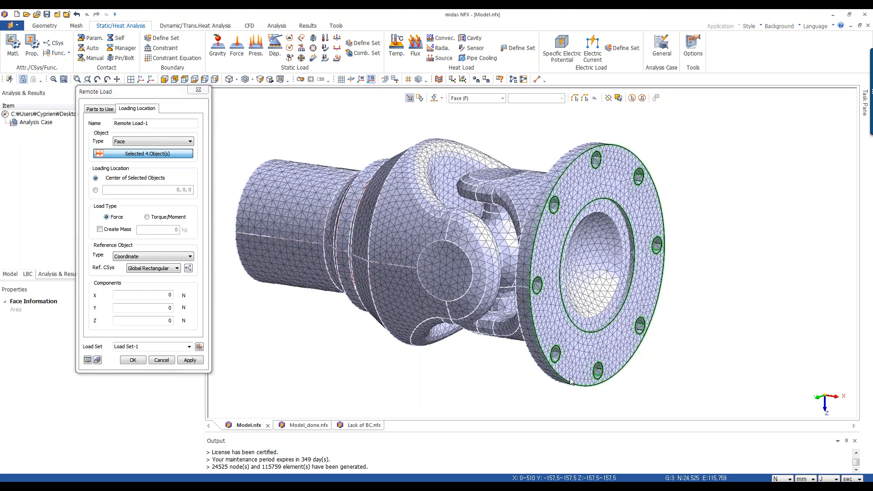
pyautogui.click(555, 354)
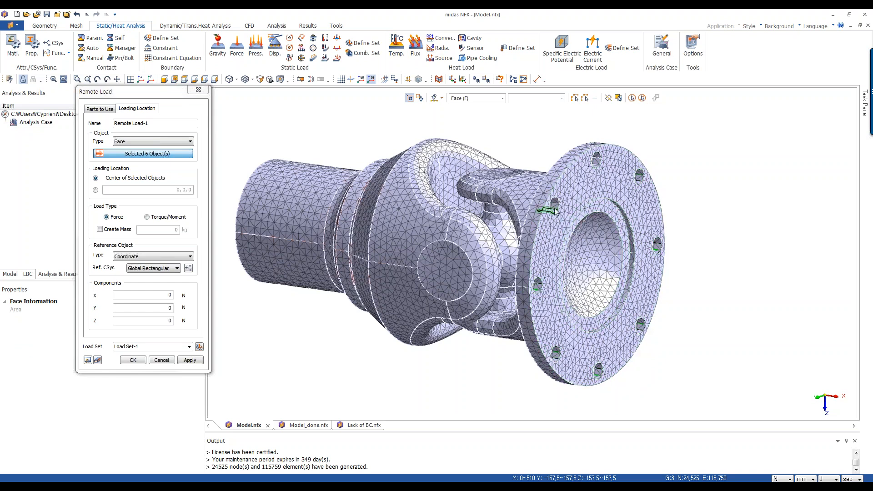
pyautogui.click(557, 208)
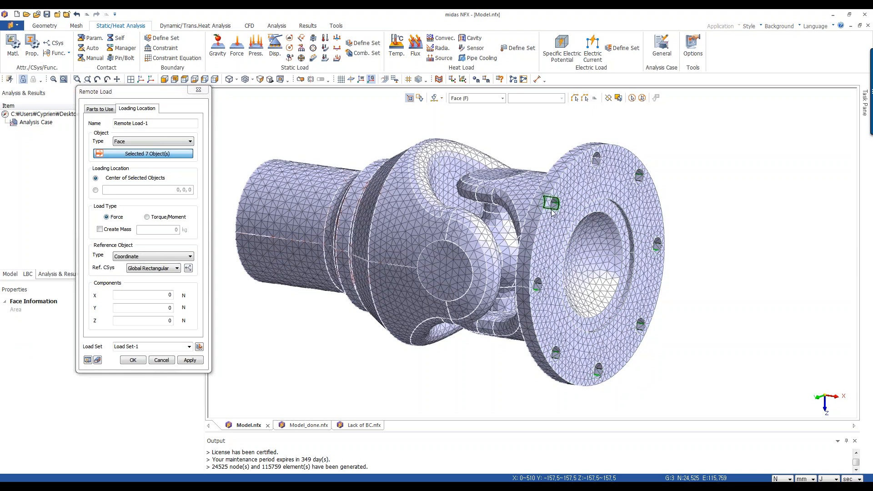
pyautogui.click(585, 99)
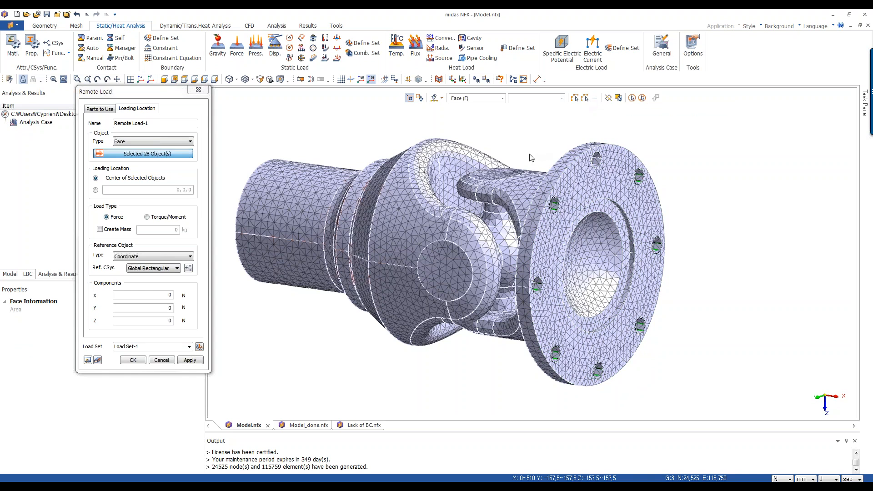
pyautogui.moveTo(530, 156); pyautogui.dragTo(585, 153, button='middle')
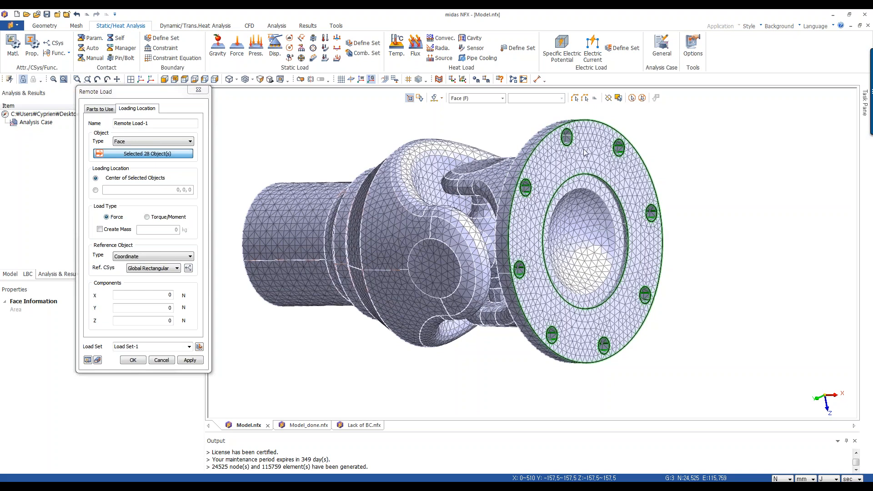
pyautogui.click(568, 148)
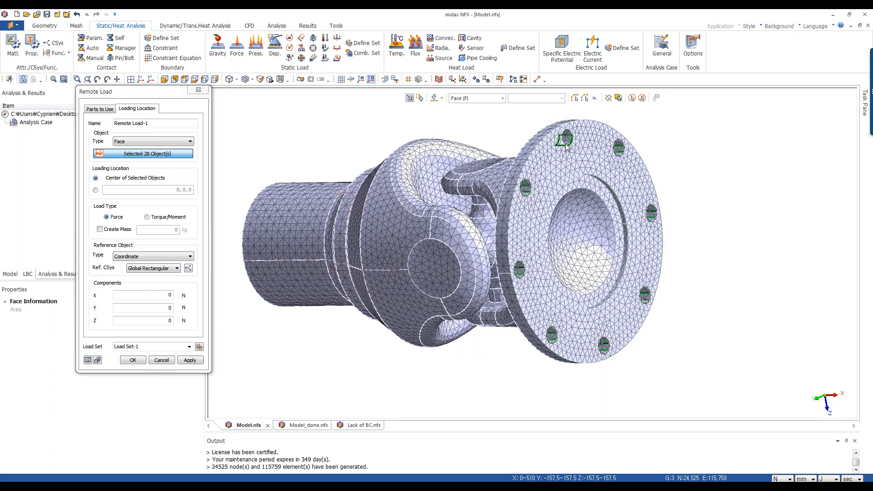
pyautogui.click(584, 99)
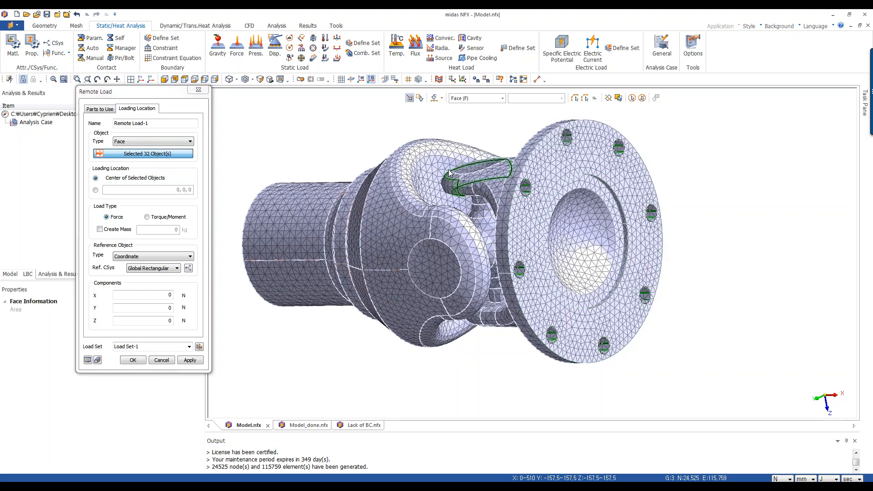
pyautogui.moveTo(448, 173); pyautogui.dragTo(477, 163, button='middle')
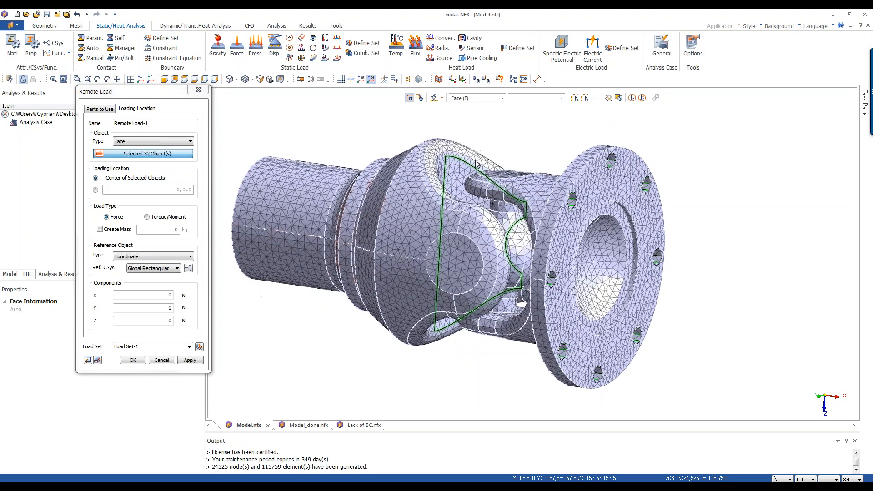
# Set the remote load type to Torque/Moment with an X component of 1e7 N·mm and apply it.
pyautogui.click(166, 217)
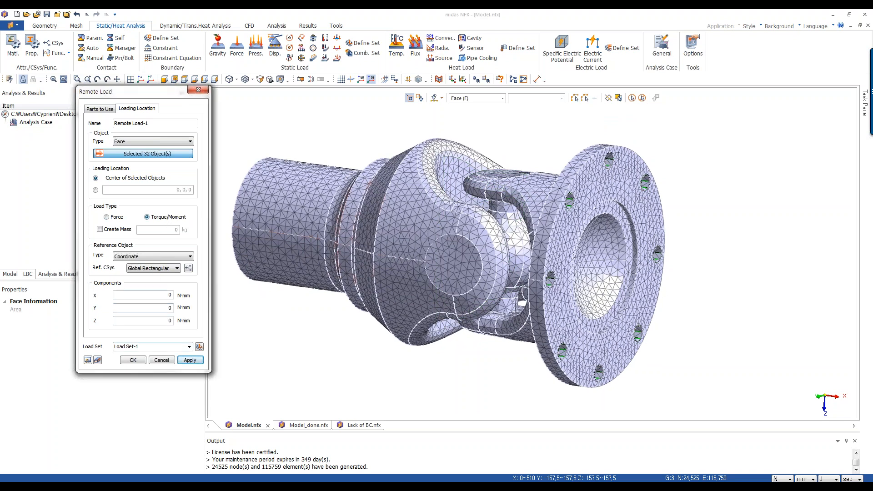
pyautogui.moveTo(602, 320); pyautogui.dragTo(215, 401, button='middle')
pyautogui.doubleClick(170, 295)
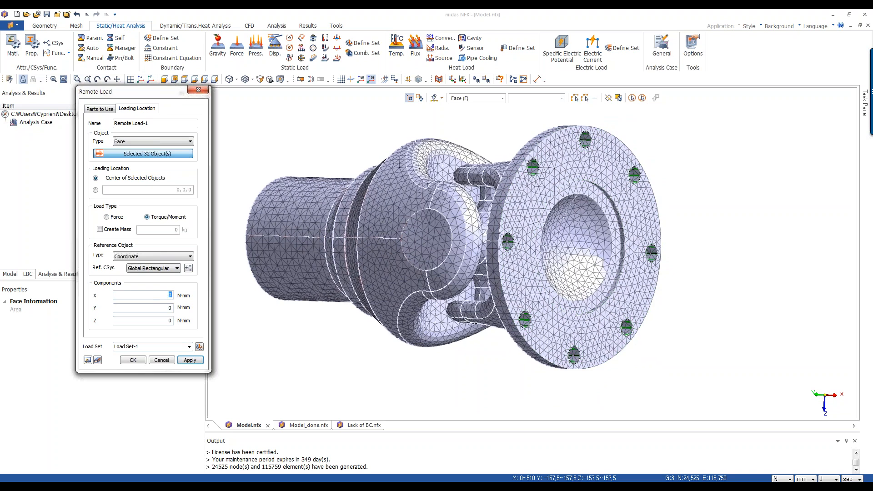
pyautogui.write('1e7')
pyautogui.click(132, 360)
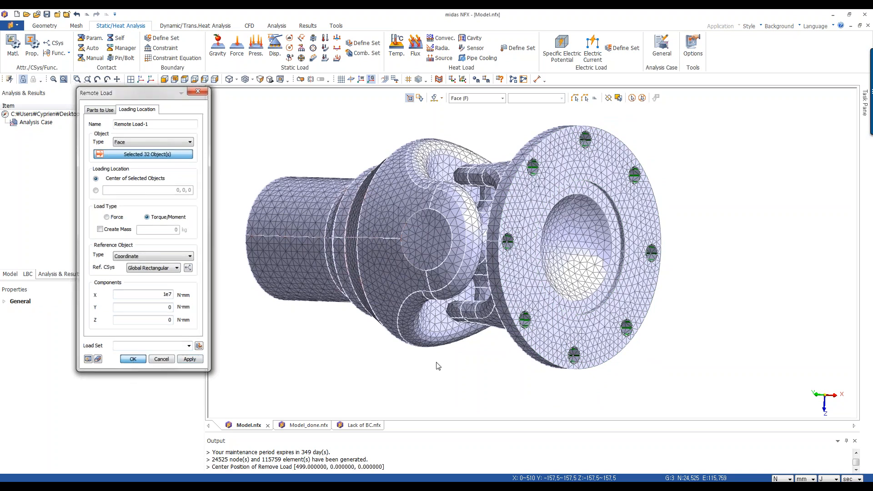
pyautogui.moveTo(461, 223); pyautogui.dragTo(817, 255, button='middle')
pyautogui.scroll(2, 779, 310)
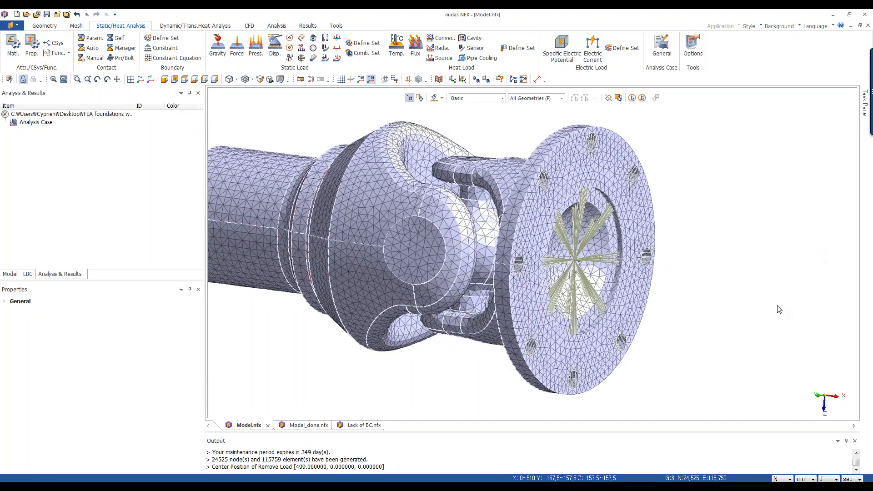
# Orbit and zoom around the universal joint to inspect the applied remote torque on the flange.
pyautogui.moveTo(534, 324); pyautogui.dragTo(556, 373, button='middle')
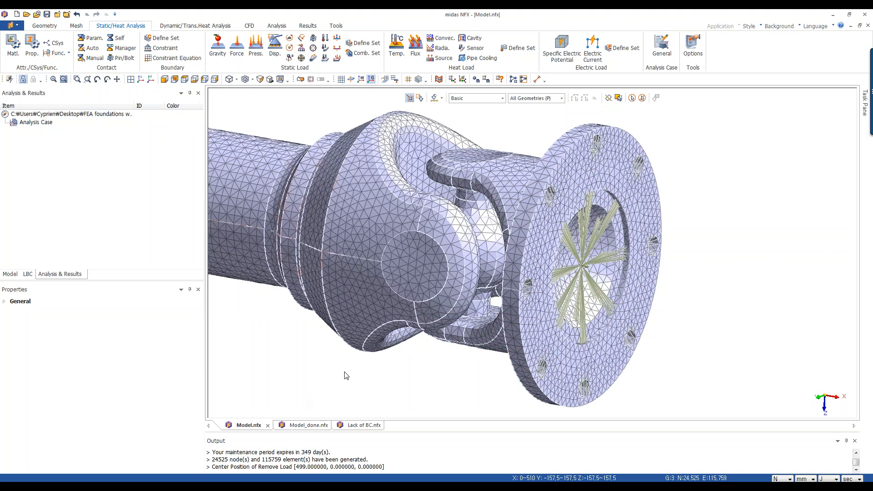
pyautogui.scroll(-4, 343, 376)
pyautogui.scroll(1, 325, 327)
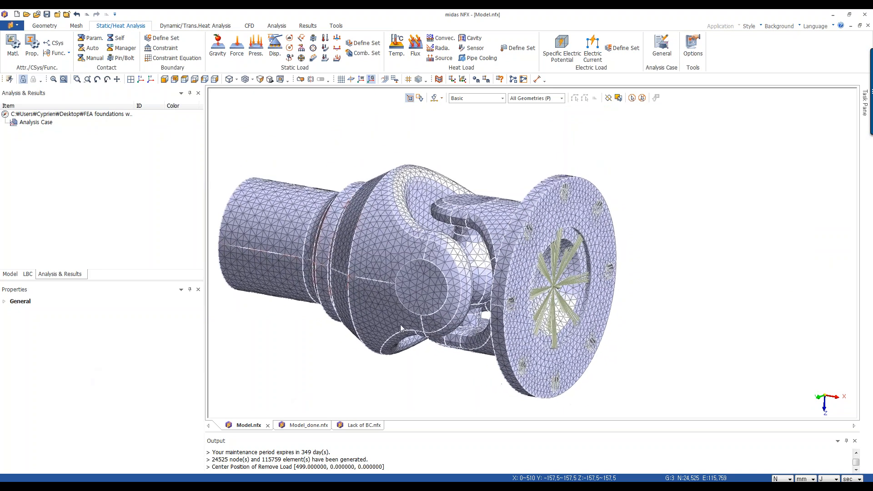
pyautogui.scroll(-3, 422, 350)
pyautogui.moveTo(422, 350); pyautogui.dragTo(585, 331, button='middle')
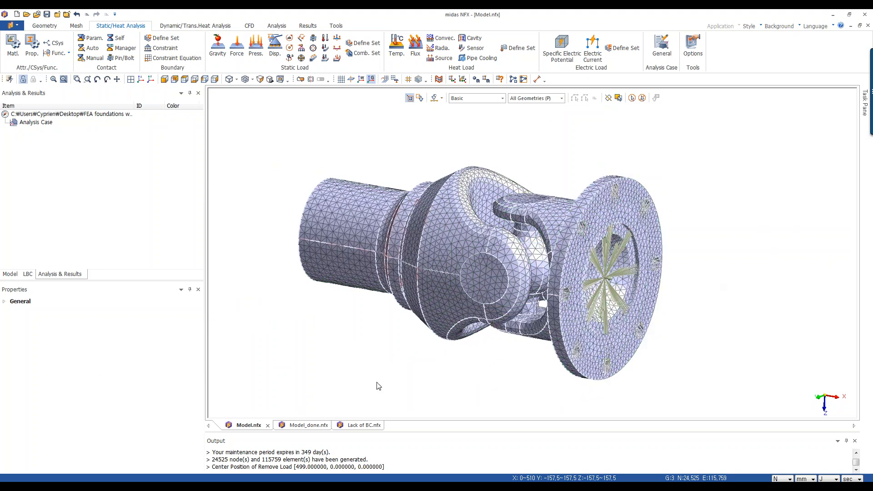
pyautogui.moveTo(387, 376); pyautogui.dragTo(418, 326, button='middle')
pyautogui.moveTo(564, 158)
pyautogui.mouseDown(button='middle')
pyautogui.moveTo(521, 148)
pyautogui.moveTo(550, 164)
pyautogui.moveTo(553, 154)
pyautogui.mouseUp(button='middle')
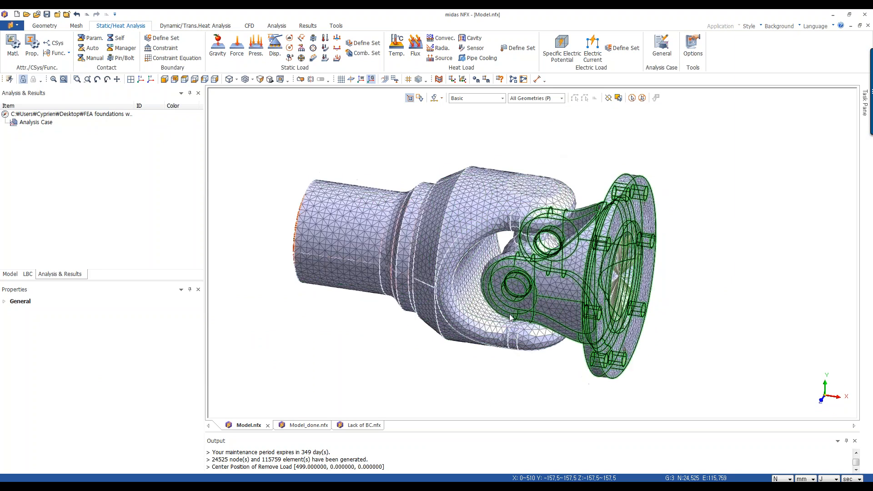
pyautogui.scroll(1, 487, 399)
pyautogui.scroll(1, 488, 399)
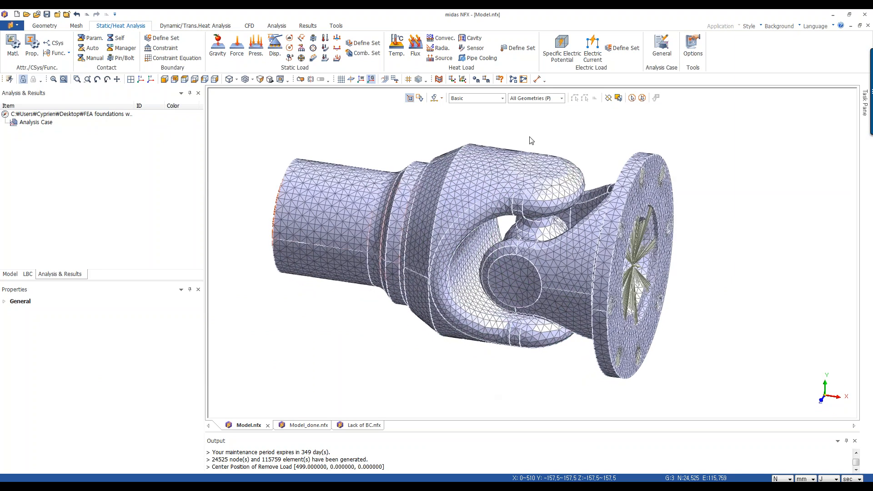
pyautogui.scroll(1, 545, 143)
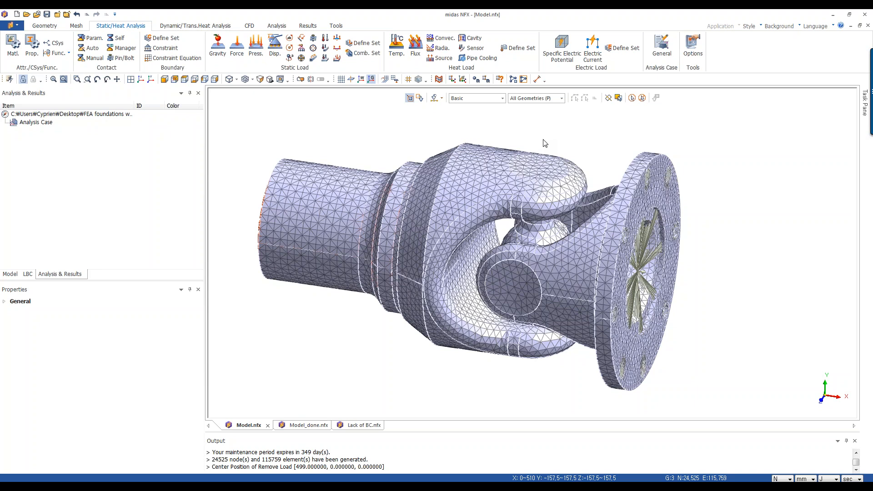
# Auto-create surface-to-surface contact pairs of type Bidirectional Sliding between all geometry bodies.
pyautogui.click(10, 274)
pyautogui.click(151, 230)
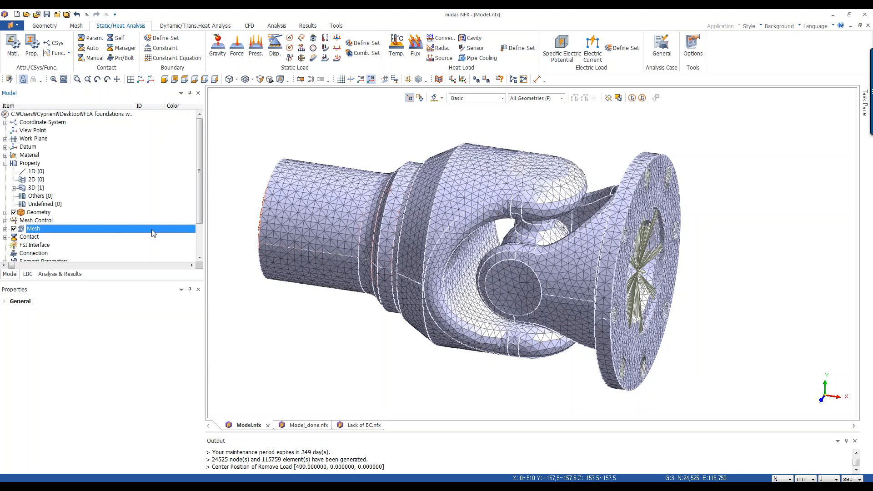
pyautogui.scroll(-2, 151, 229)
pyautogui.click(5, 196)
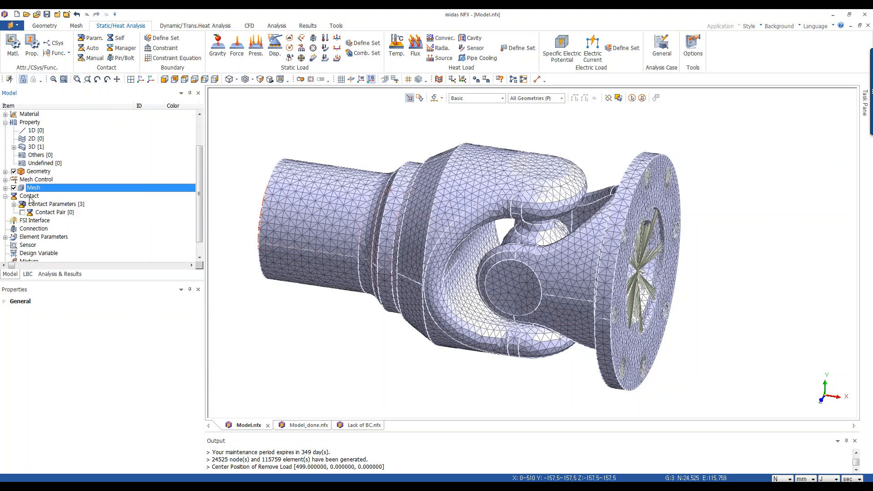
pyautogui.rightClick(53, 212)
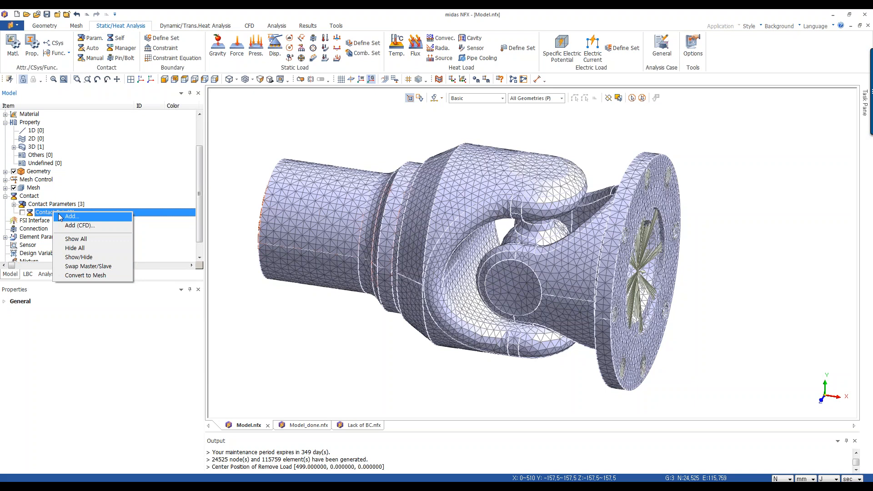
pyautogui.click(64, 217)
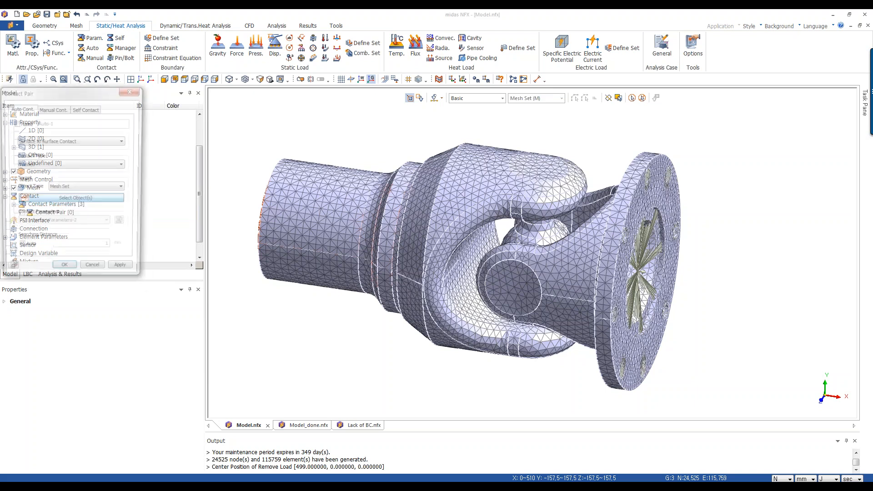
pyautogui.moveTo(141, 98); pyautogui.dragTo(143, 98)
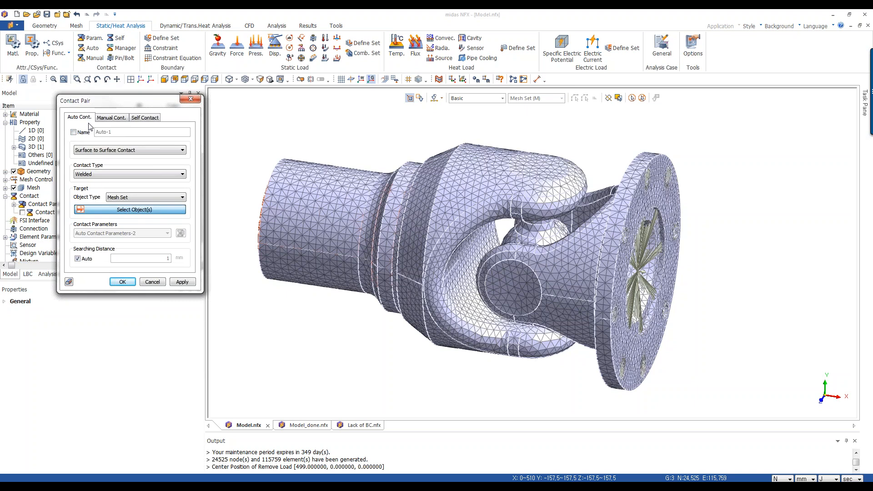
pyautogui.click(106, 174)
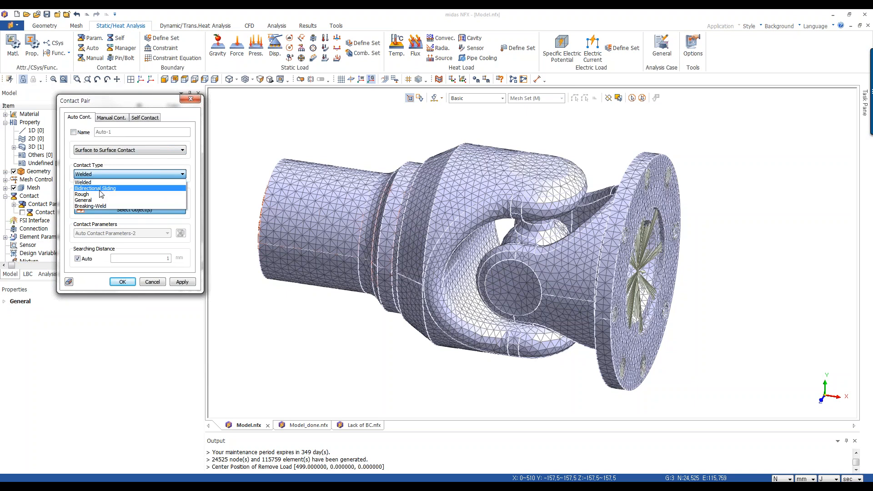
pyautogui.click(101, 189)
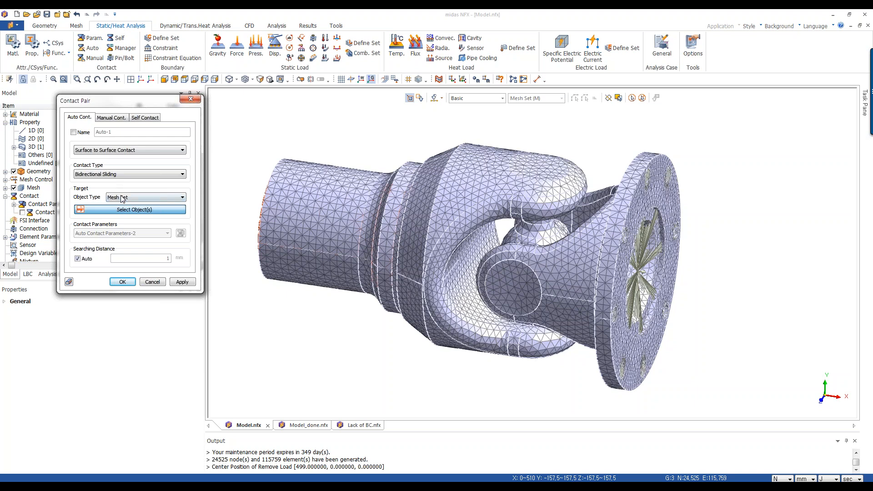
pyautogui.click(122, 198)
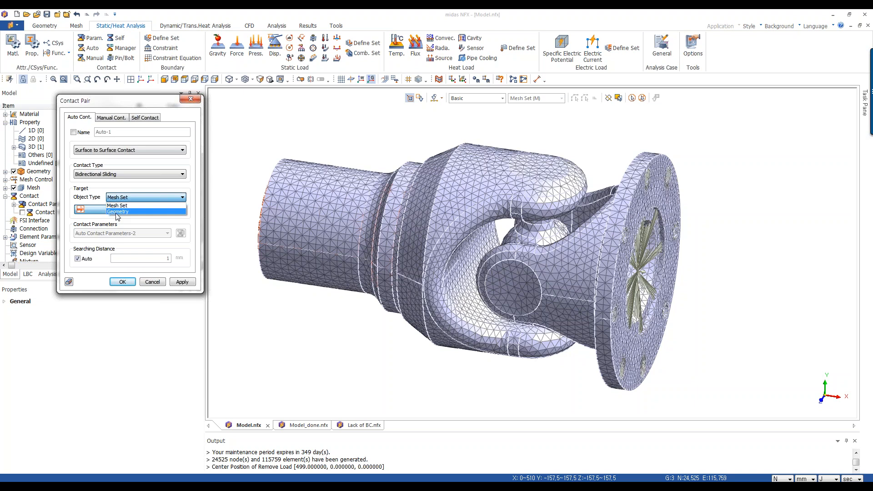
pyautogui.click(117, 212)
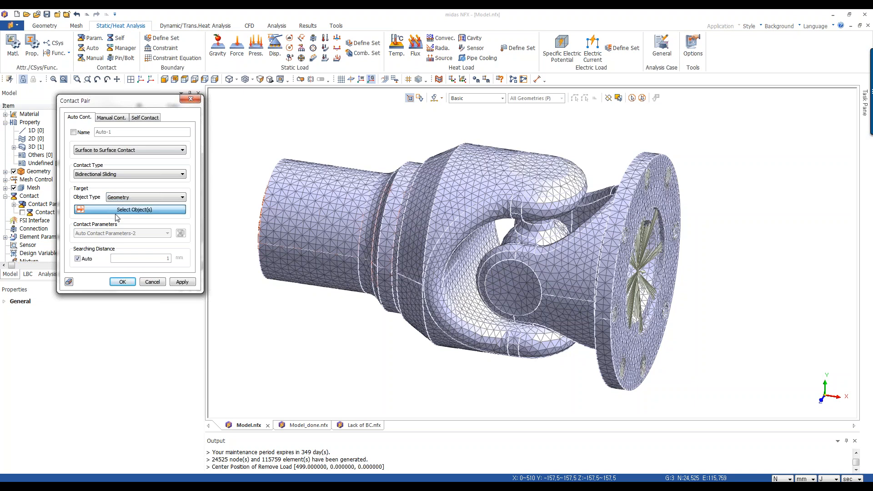
pyautogui.click(631, 98)
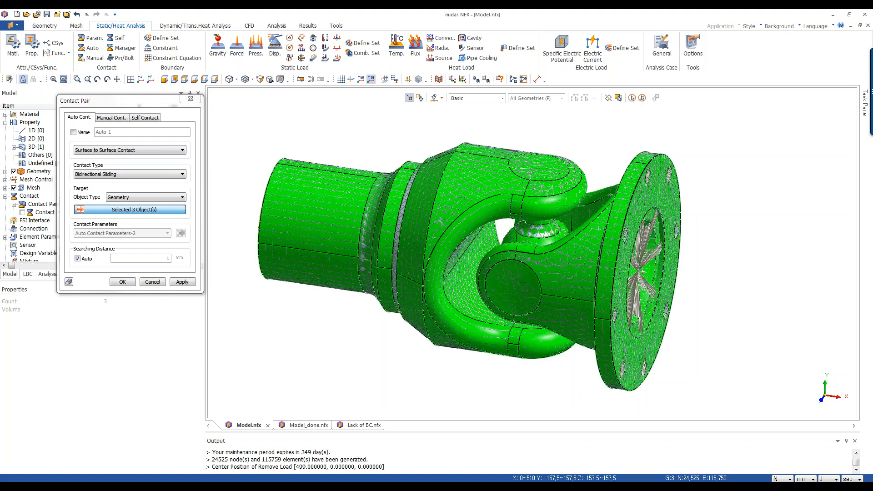
pyautogui.click(122, 282)
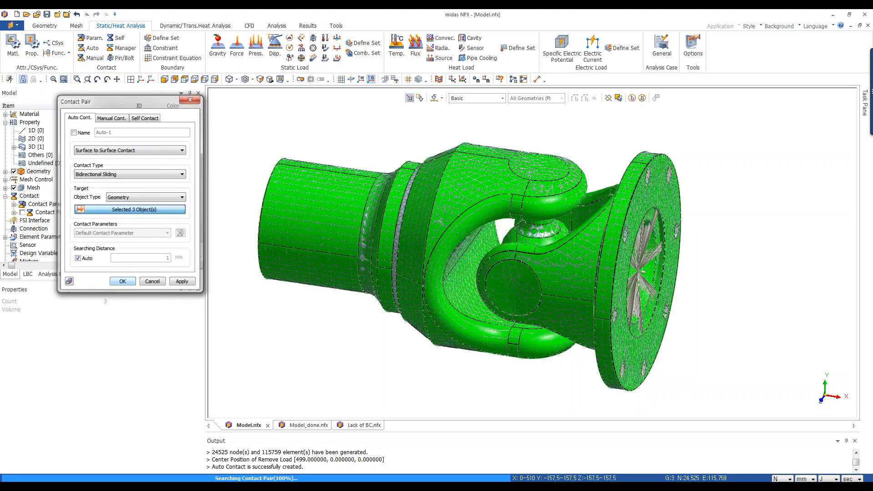
# Inspect each of the two generated contact pairs to review their contact surfaces on the model.
pyautogui.click(14, 213)
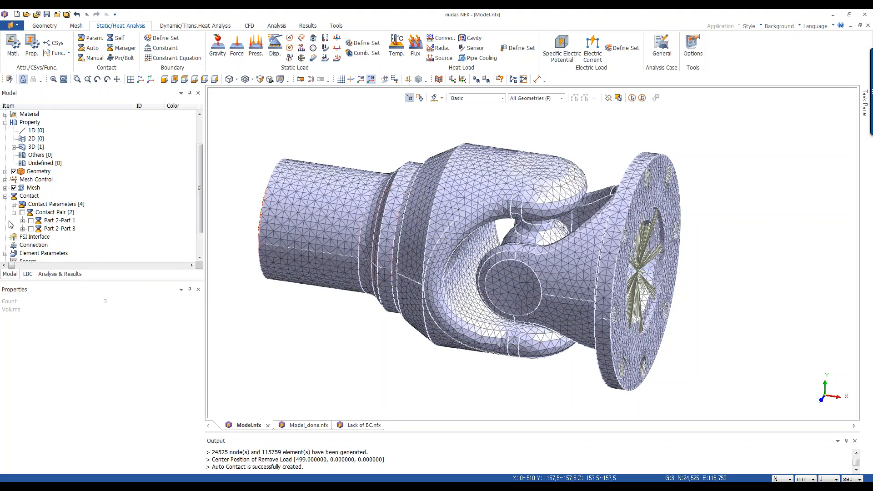
pyautogui.moveTo(196, 220); pyautogui.dragTo(182, 250)
pyautogui.click(63, 190)
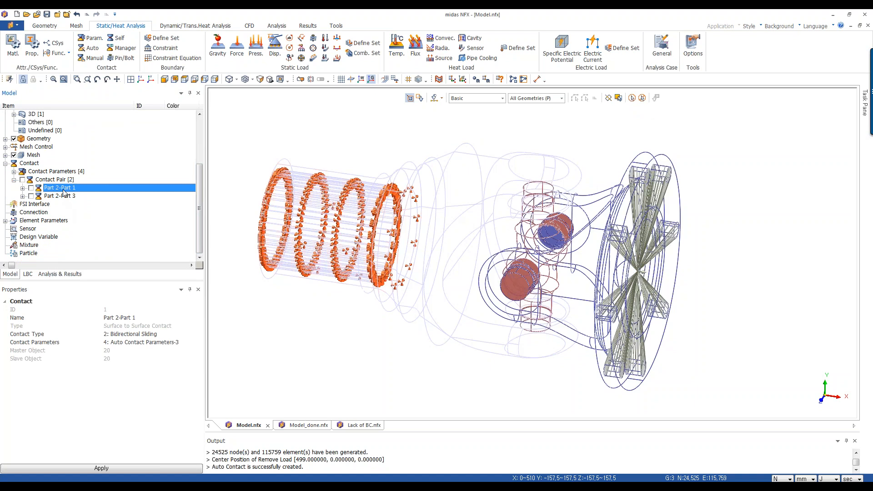
pyautogui.moveTo(579, 278)
pyautogui.mouseDown(button='middle')
pyautogui.moveTo(540, 275)
pyautogui.moveTo(567, 268)
pyautogui.mouseUp(button='middle')
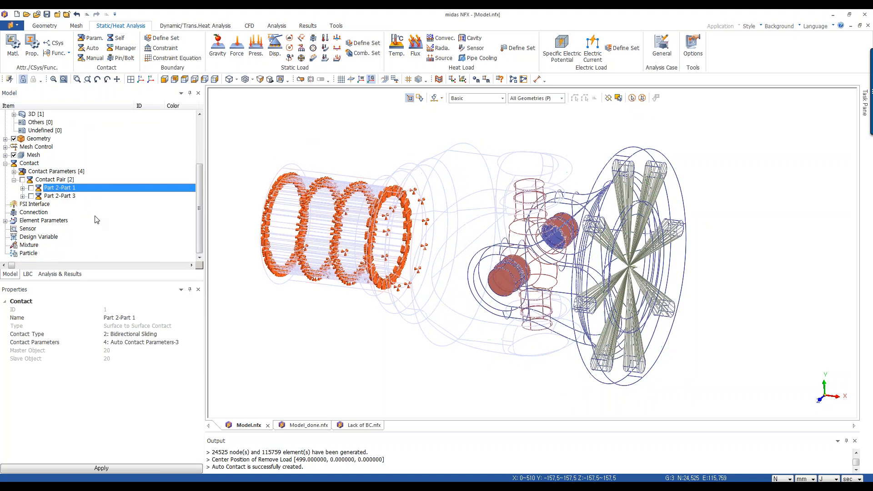
pyautogui.click(66, 197)
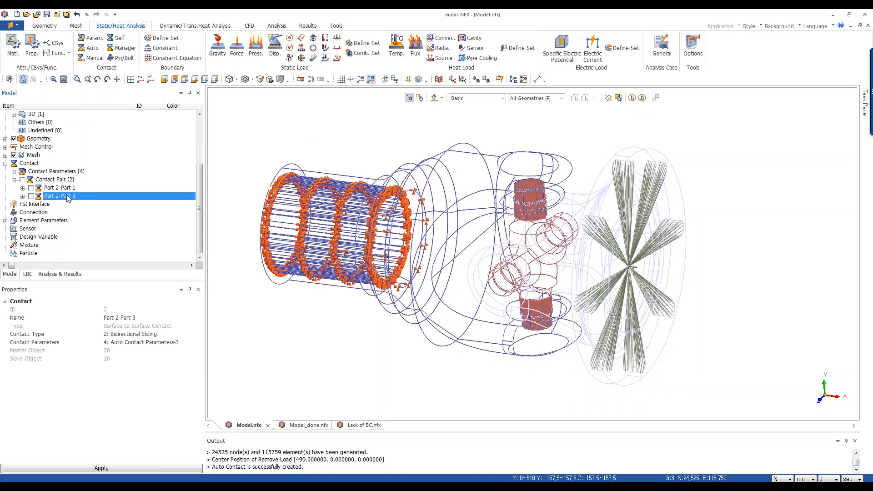
pyautogui.click(66, 188)
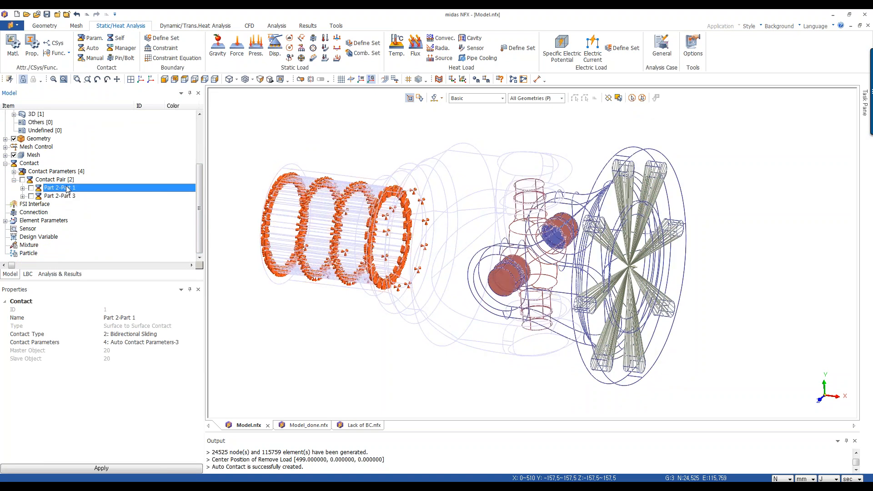
pyautogui.click(67, 196)
pyautogui.click(66, 187)
pyautogui.click(409, 80)
pyautogui.click(347, 117)
pyautogui.click(29, 156)
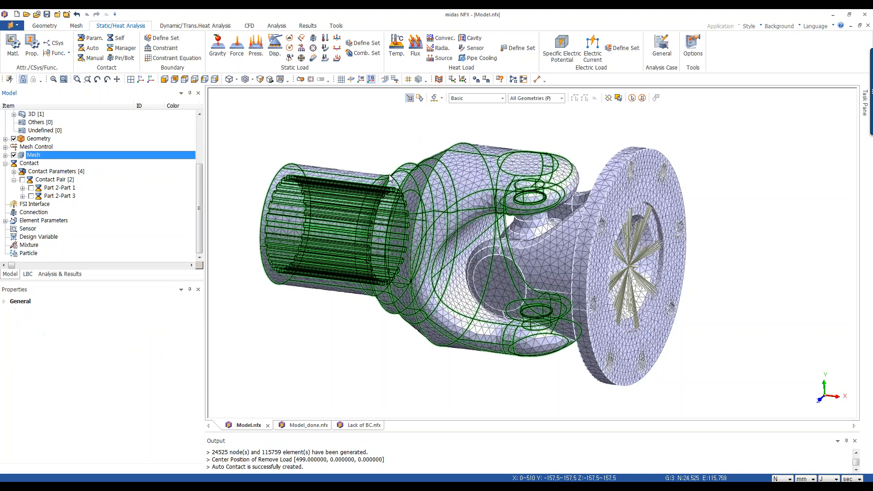
# Add a Linear Static analysis case.
pyautogui.click(73, 274)
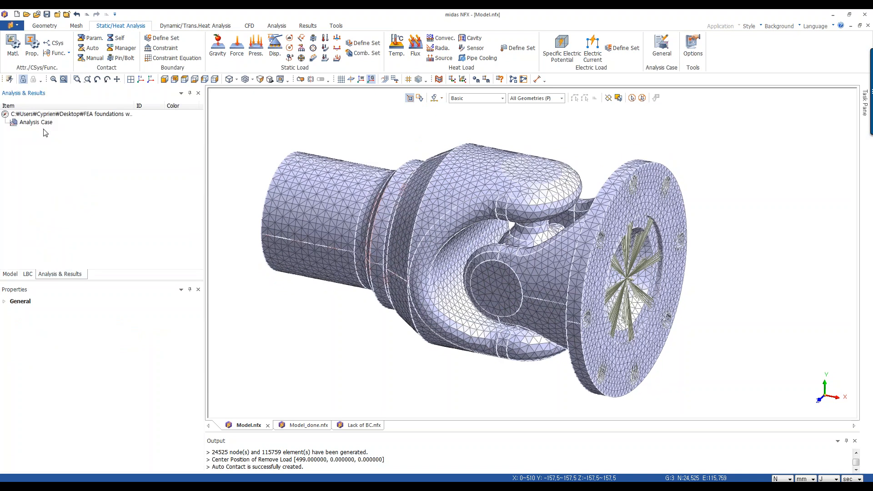
pyautogui.rightClick(40, 124)
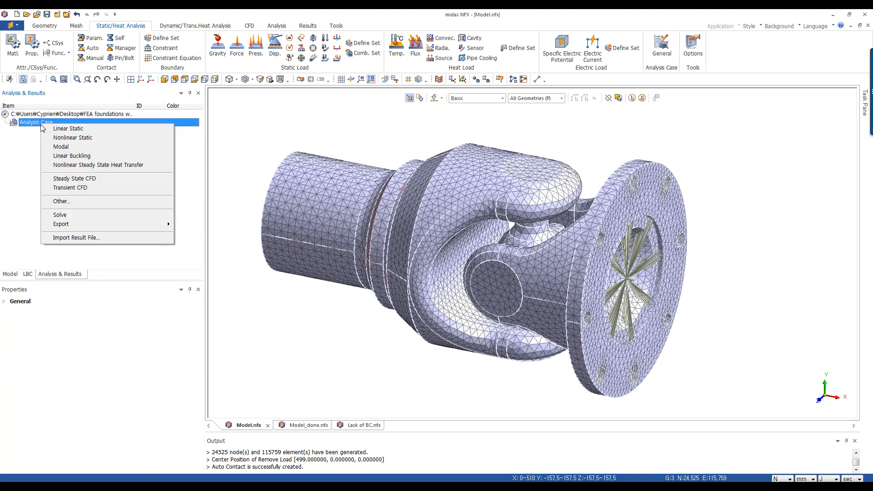
pyautogui.click(68, 129)
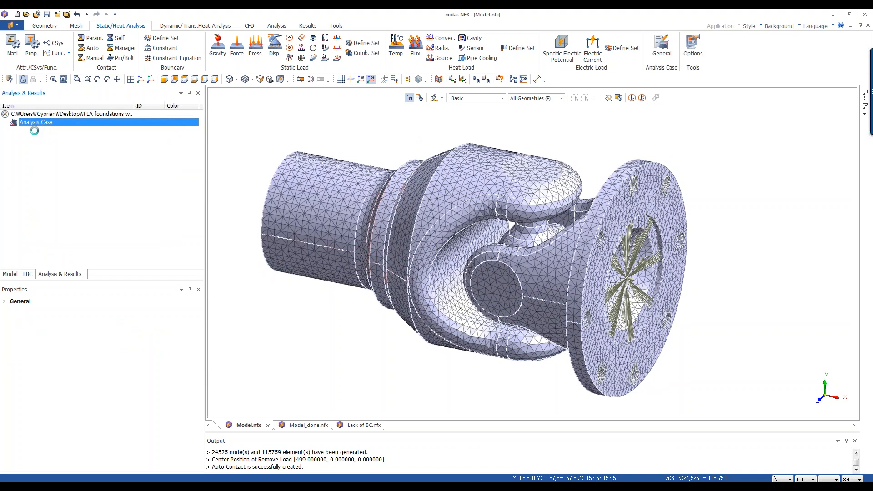
pyautogui.click(46, 131)
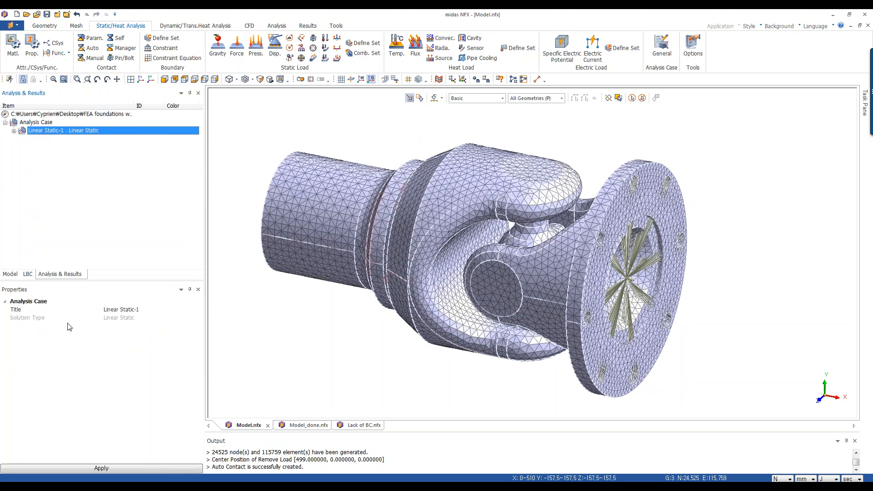
# Open the Linear Static-1 analysis case to review its subcase and output control settings, then close it.
pyautogui.rightClick(39, 132)
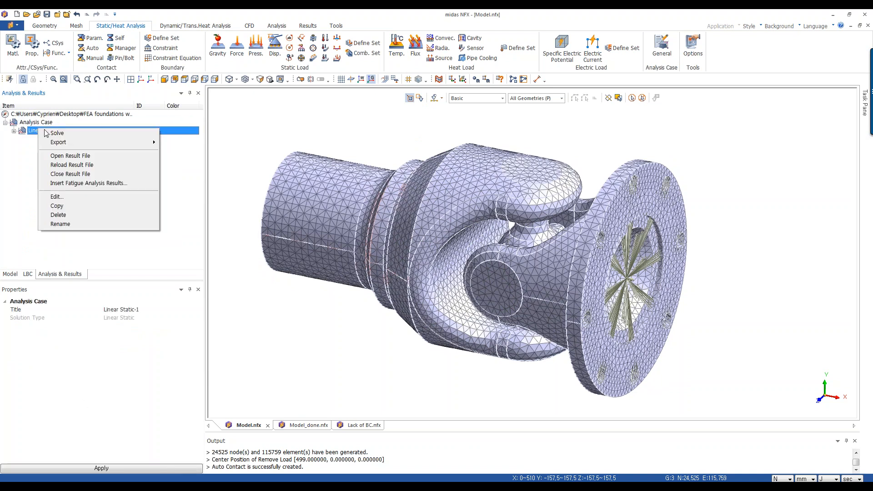
pyautogui.click(74, 199)
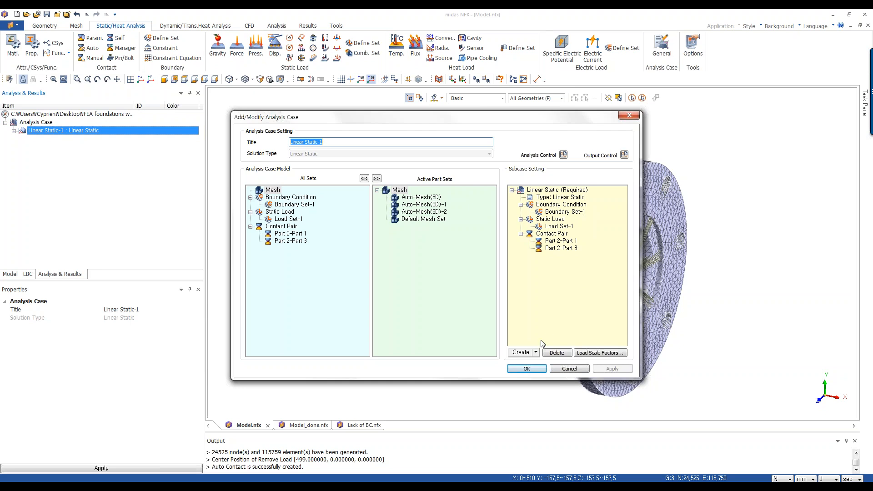
pyautogui.click(535, 352)
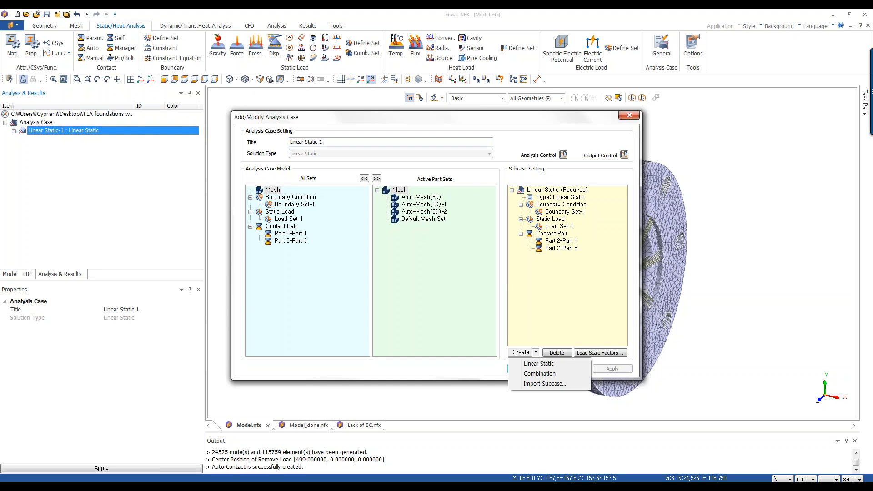
pyautogui.click(563, 318)
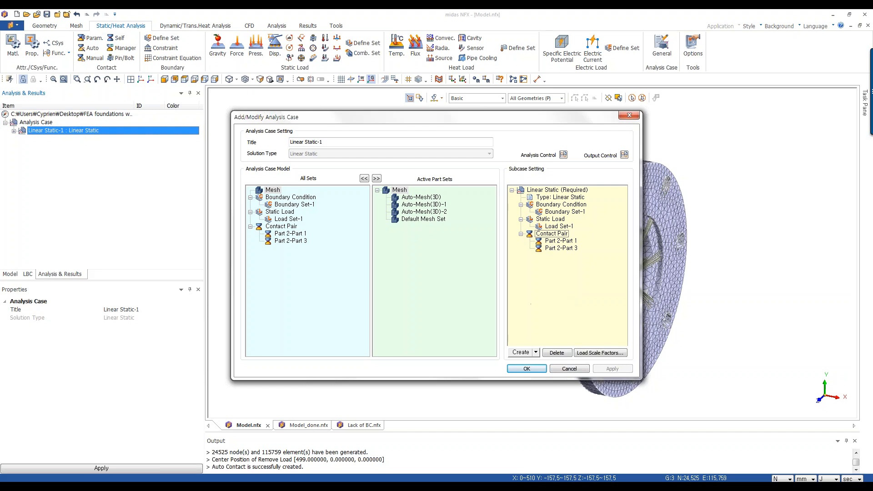
pyautogui.click(624, 155)
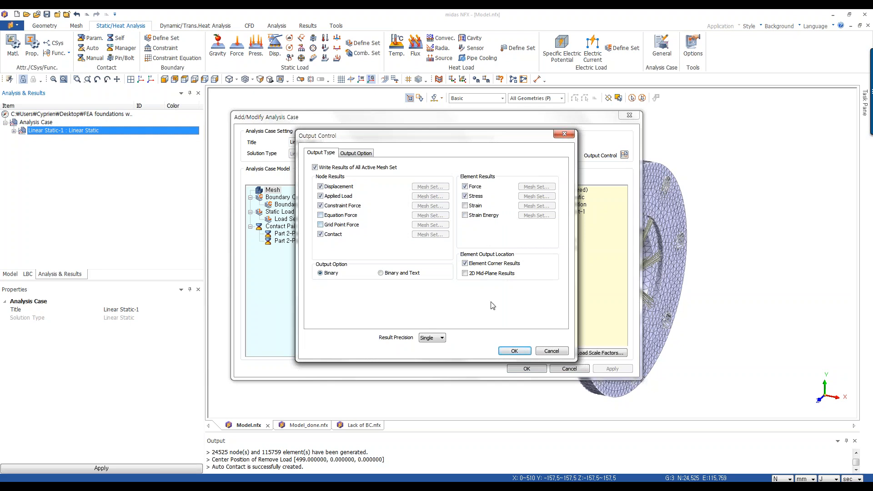
pyautogui.click(517, 353)
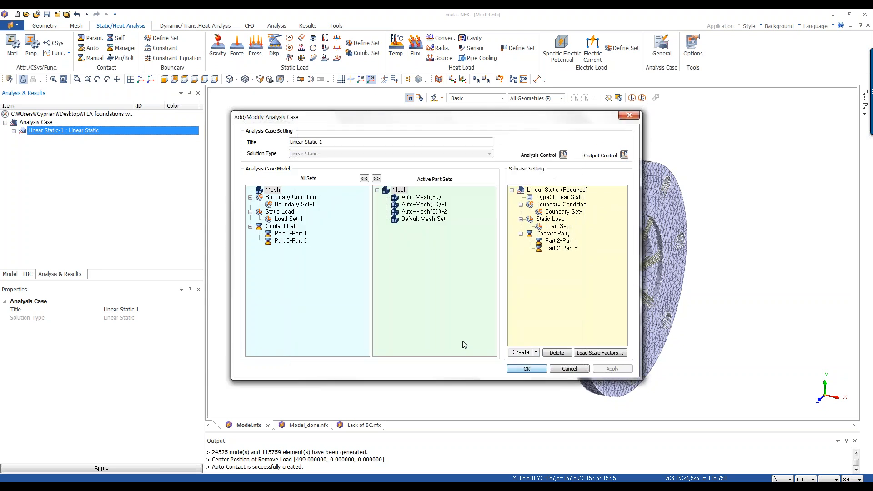
pyautogui.click(526, 369)
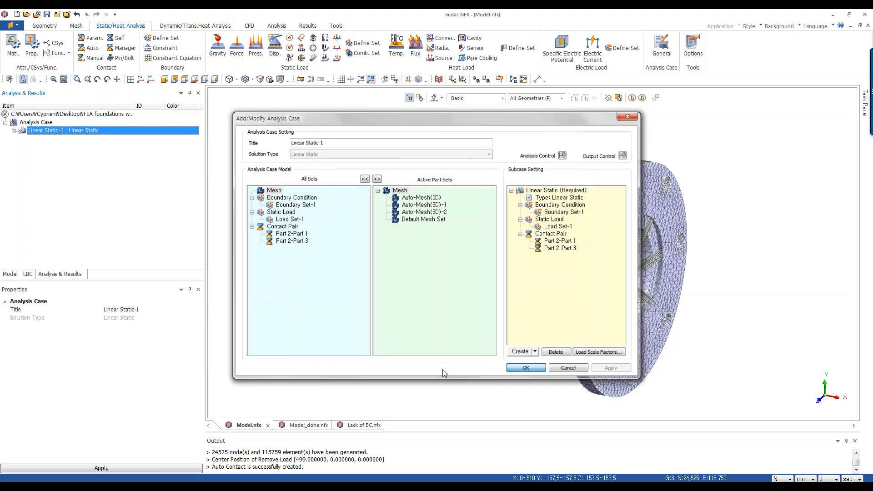
# Switch to the Model_done.nfx file with the solved results.
pyautogui.click(304, 426)
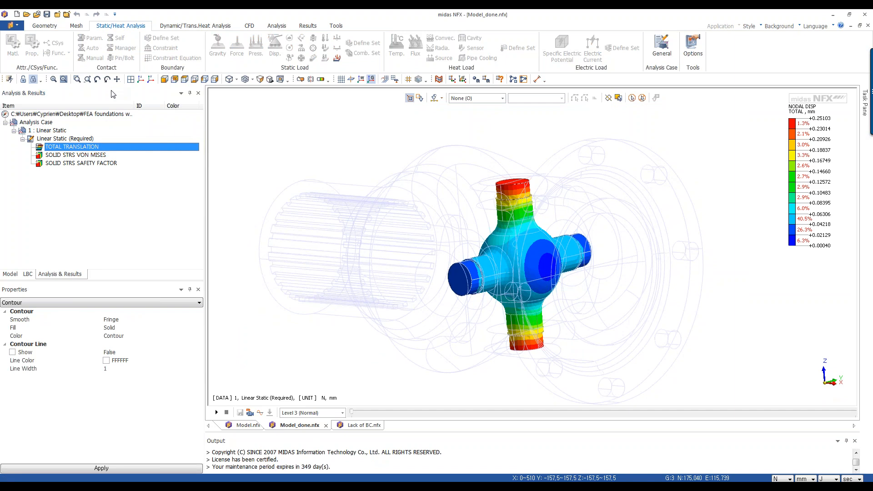
# Show all three mesh parts in the total translation result and hide the solid geometry.
pyautogui.click(10, 273)
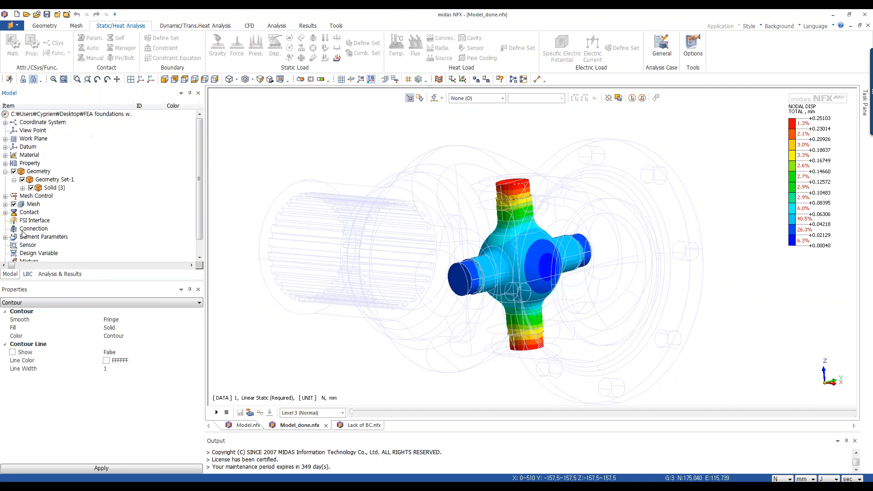
pyautogui.click(14, 204)
pyautogui.click(23, 237)
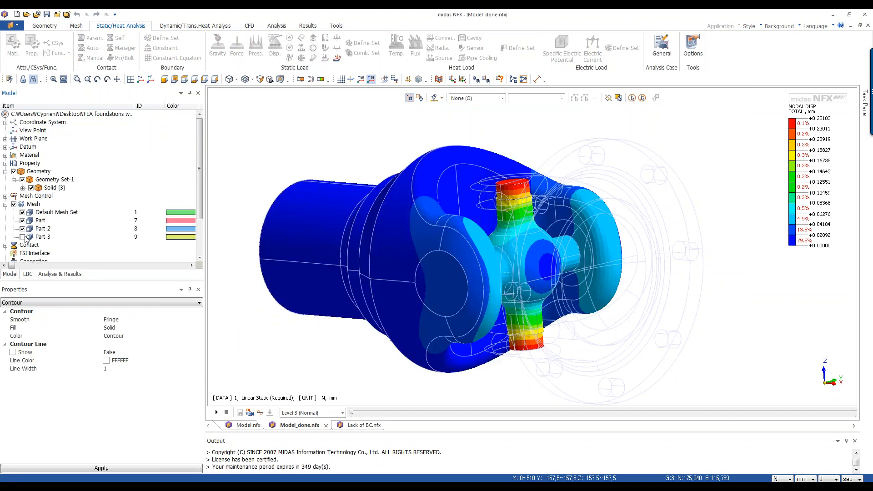
pyautogui.click(23, 237)
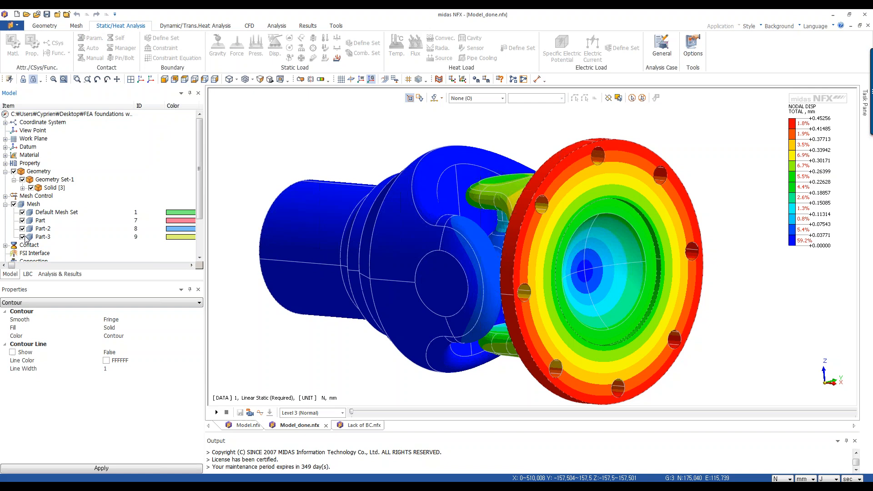
pyautogui.click(31, 189)
pyautogui.moveTo(680, 208)
pyautogui.mouseDown(button='middle')
pyautogui.moveTo(688, 209)
pyautogui.moveTo(674, 211)
pyautogui.mouseUp(button='middle')
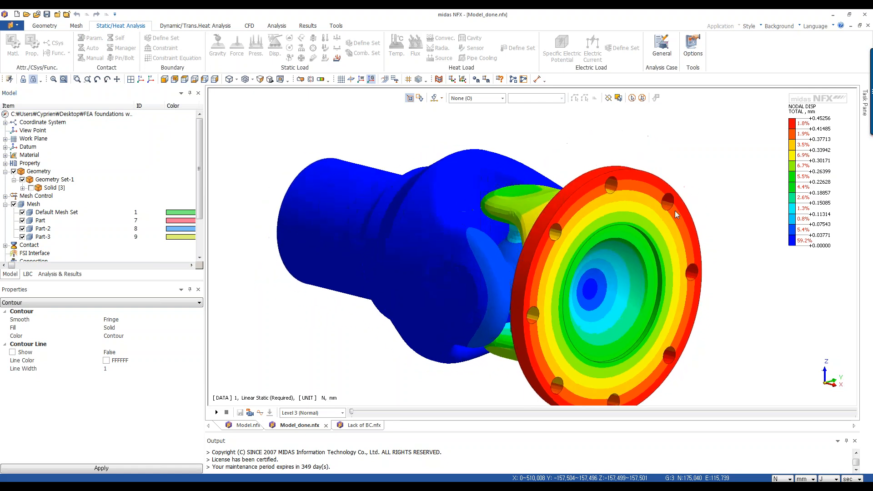
pyautogui.scroll(-2, 675, 211)
pyautogui.moveTo(644, 258); pyautogui.dragTo(668, 271, button='middle')
pyautogui.scroll(1, 684, 285)
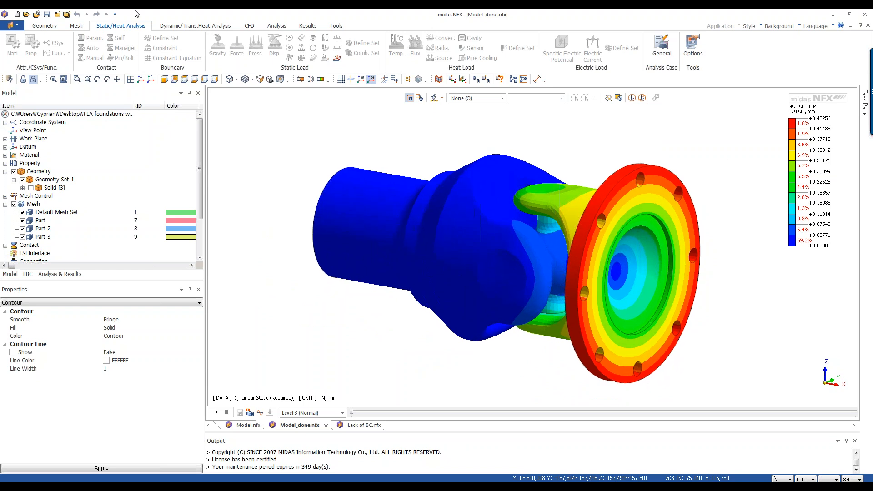
# Display the mesh element edges on the result contour.
pyautogui.click(275, 26)
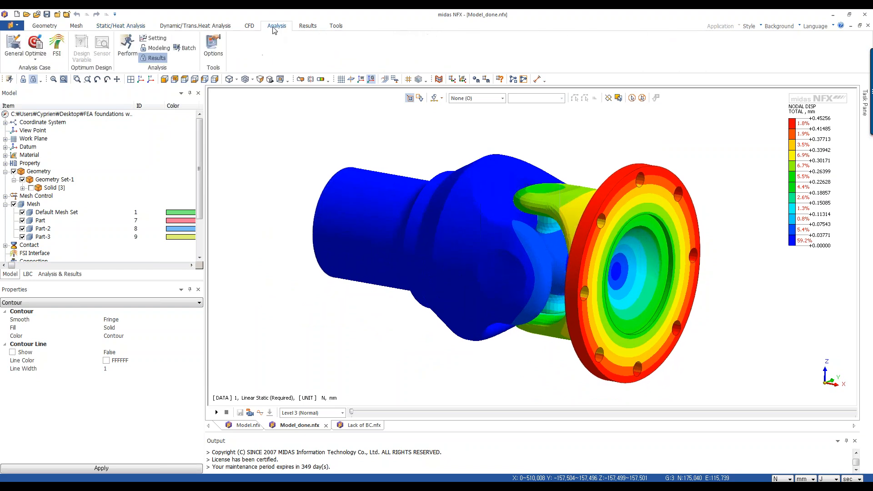
pyautogui.click(308, 26)
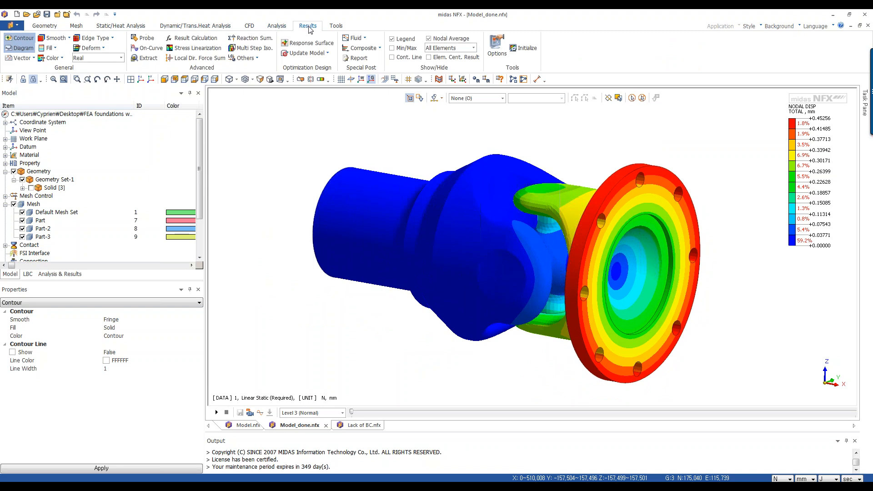
pyautogui.click(95, 37)
pyautogui.click(96, 59)
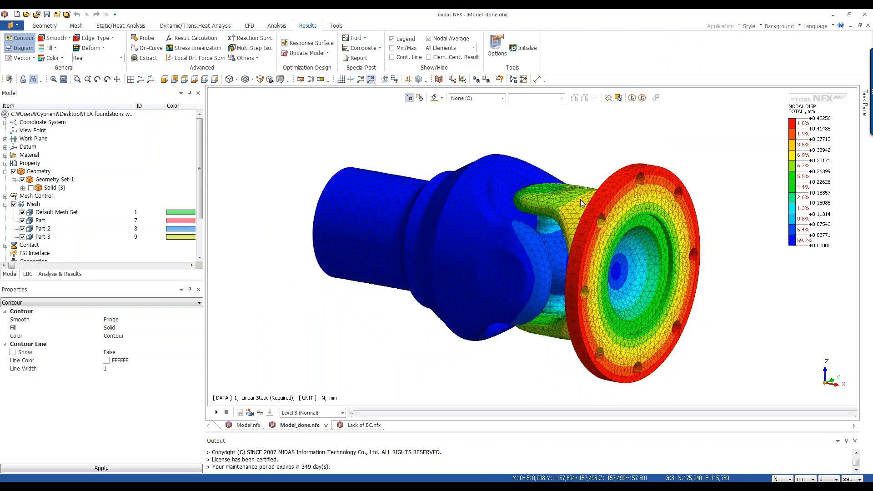
pyautogui.moveTo(580, 200); pyautogui.dragTo(583, 199, button='middle')
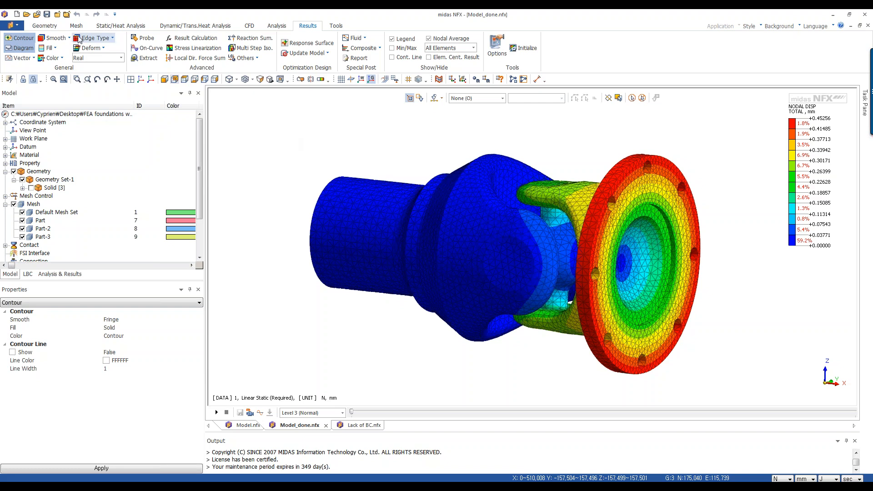
# Set the deformation scale to Auto Scale (*0.5) and play the deformation animation.
pyautogui.click(92, 49)
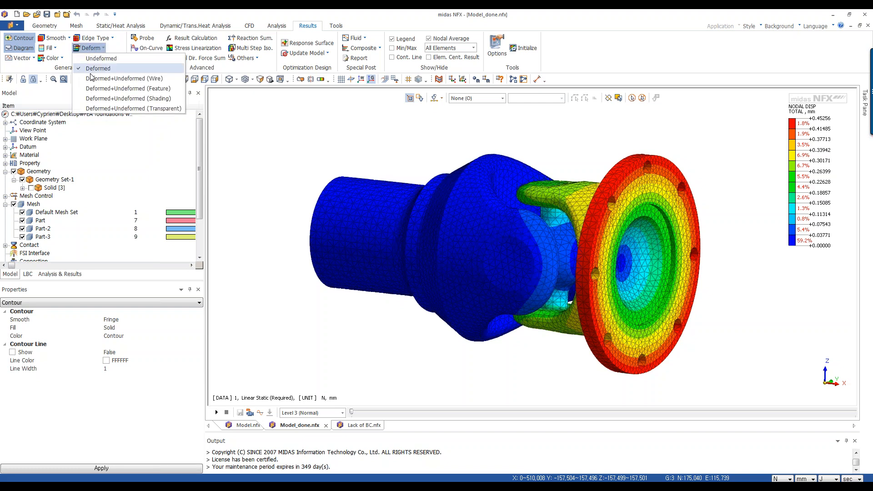
pyautogui.click(69, 53)
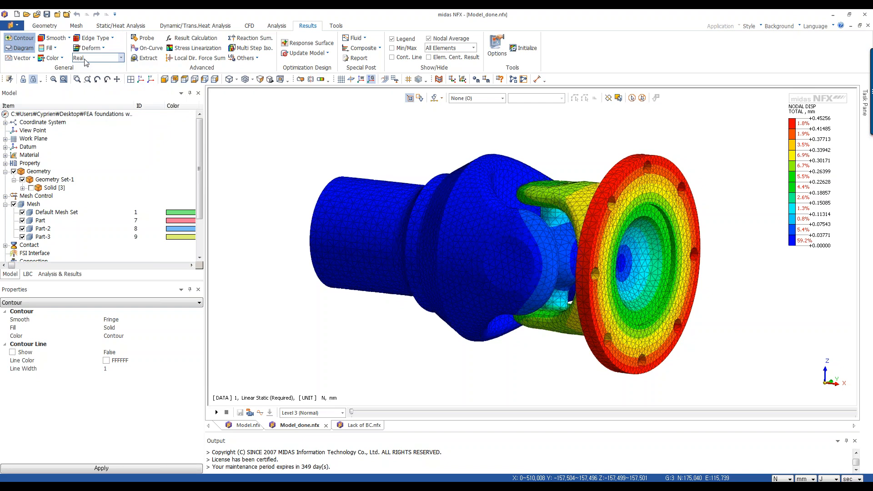
pyautogui.click(86, 58)
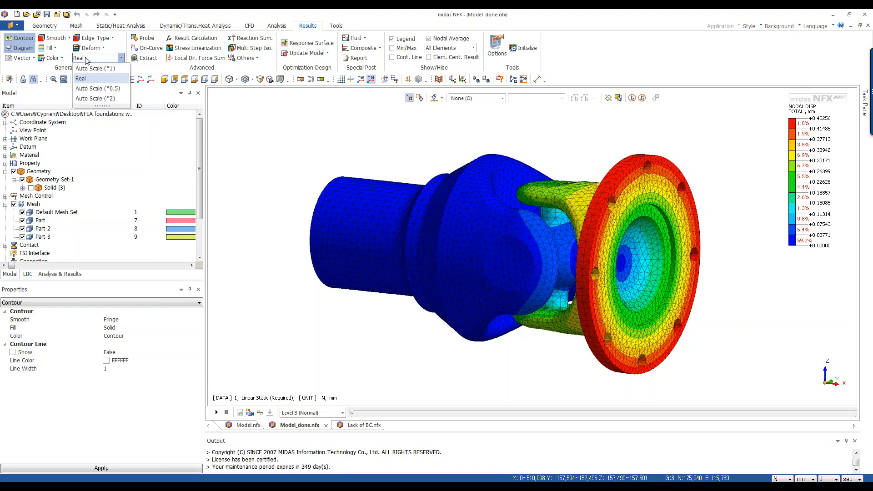
pyautogui.click(97, 88)
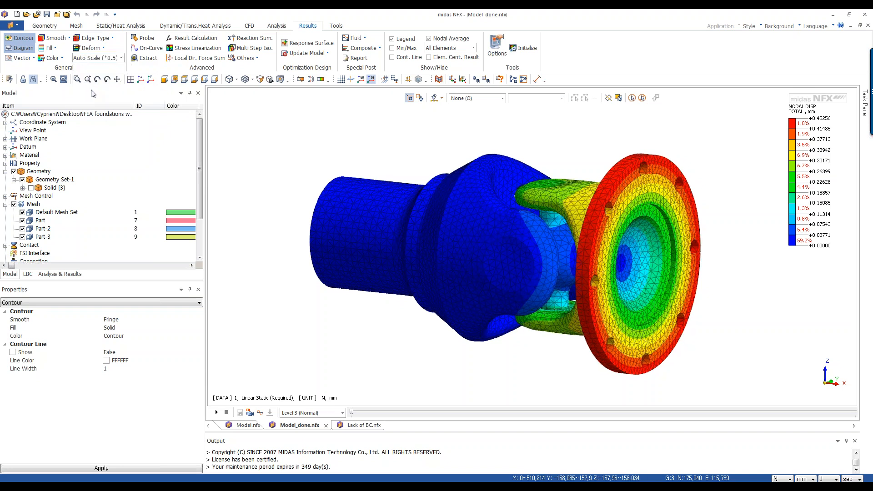
pyautogui.click(217, 416)
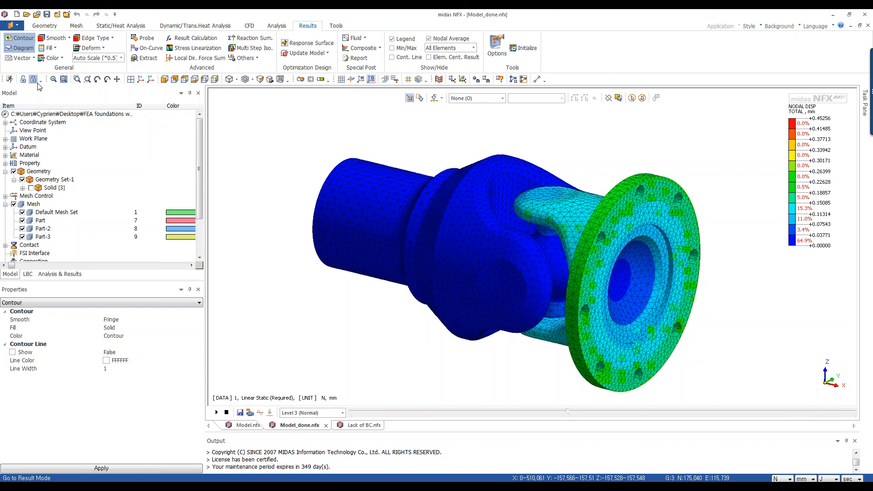
# Switch the plot to the SOLID STRS SAFETY FACTOR result and stop the animation.
pyautogui.click(62, 274)
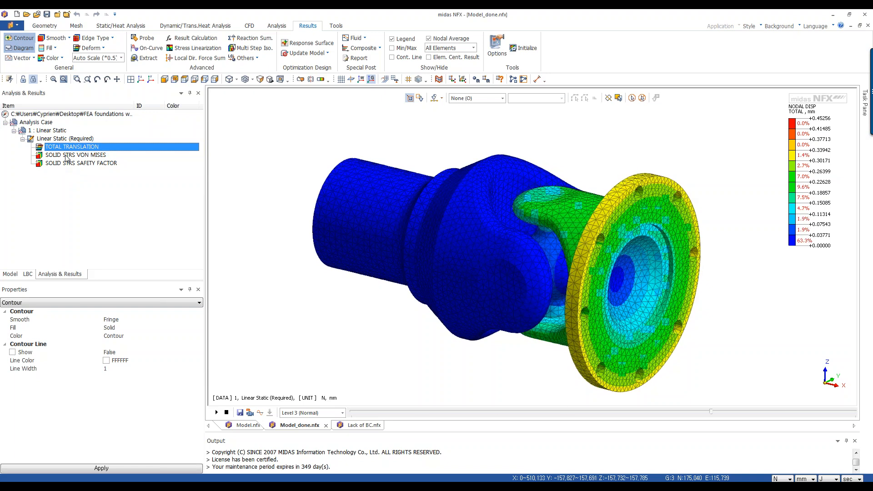
pyautogui.doubleClick(88, 165)
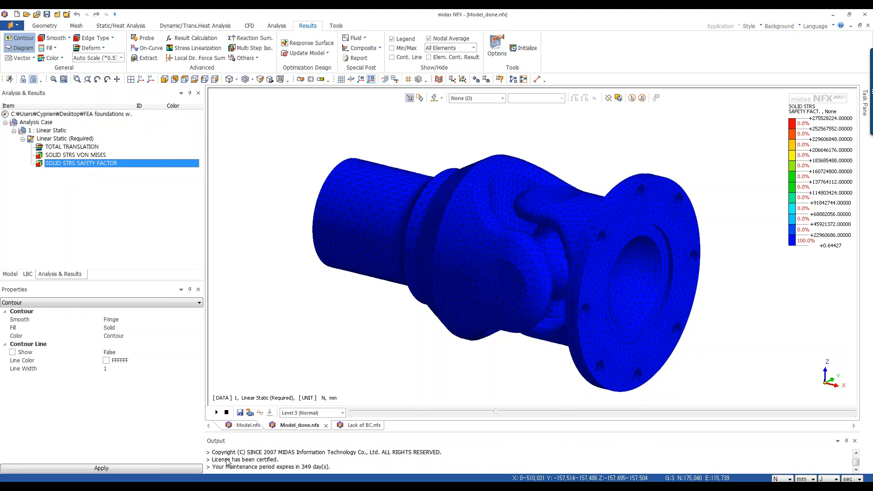
pyautogui.click(226, 412)
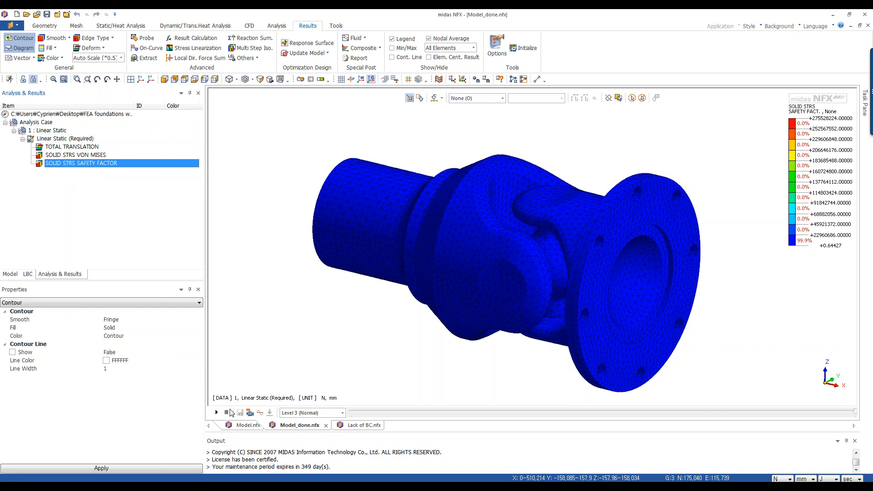
pyautogui.moveTo(467, 320); pyautogui.dragTo(473, 349, button='middle')
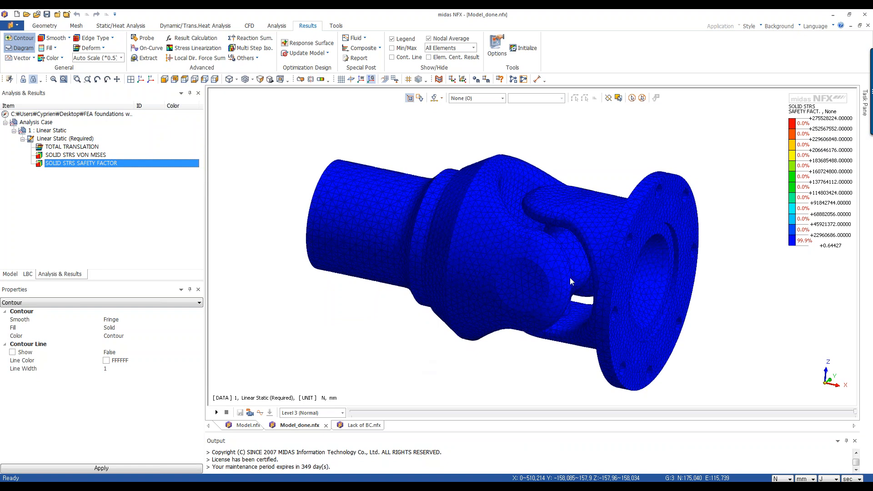
pyautogui.moveTo(569, 277)
pyautogui.mouseDown(button='middle')
pyautogui.moveTo(552, 274)
pyautogui.moveTo(495, 316)
pyautogui.mouseUp(button='middle')
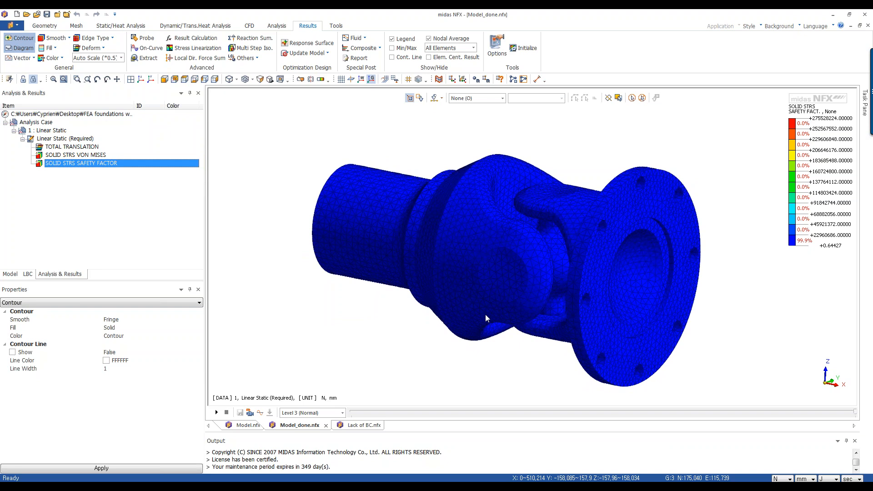
pyautogui.moveTo(564, 248)
pyautogui.mouseDown(button='middle')
pyautogui.moveTo(550, 285)
pyautogui.moveTo(563, 323)
pyautogui.moveTo(572, 302)
pyautogui.moveTo(562, 237)
pyautogui.mouseUp(button='middle')
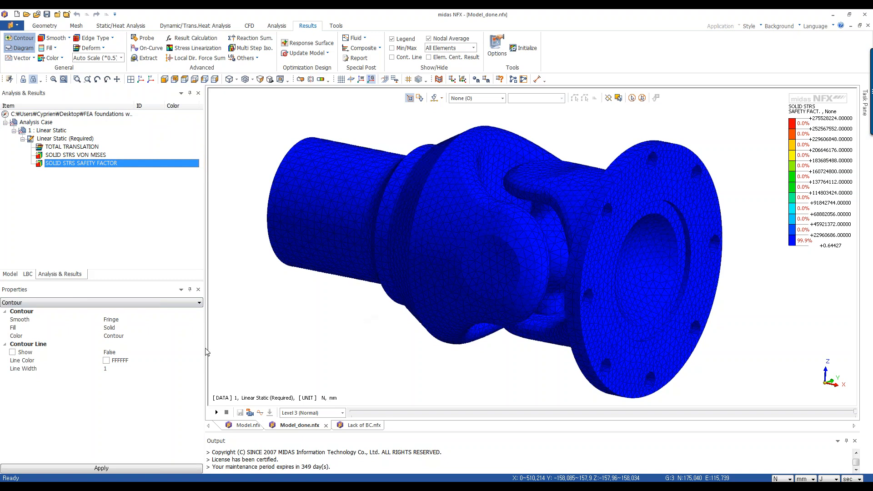
# Set the result legend's number of bands to 2.
pyautogui.click(118, 303)
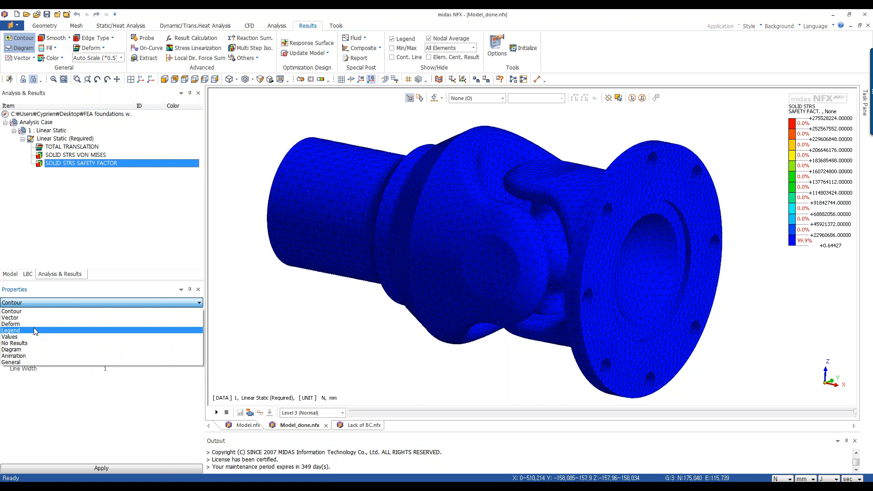
pyautogui.click(35, 333)
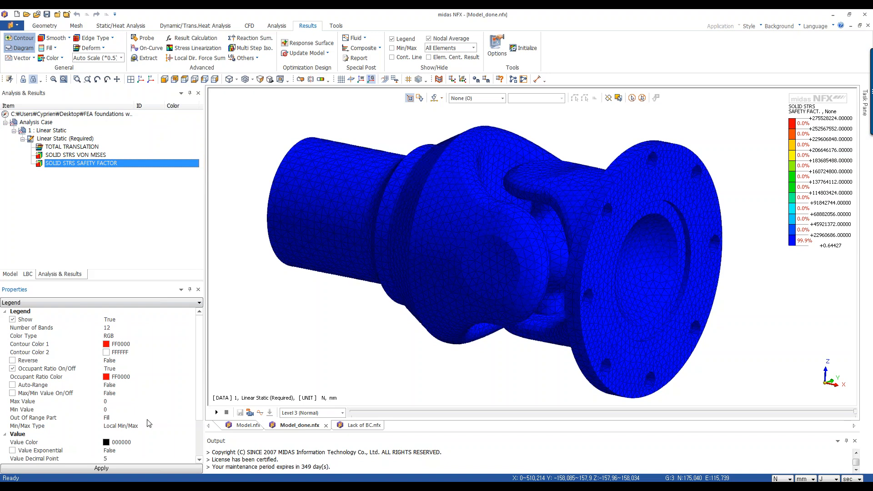
pyautogui.click(111, 328)
pyautogui.moveTo(109, 332); pyautogui.dragTo(104, 332)
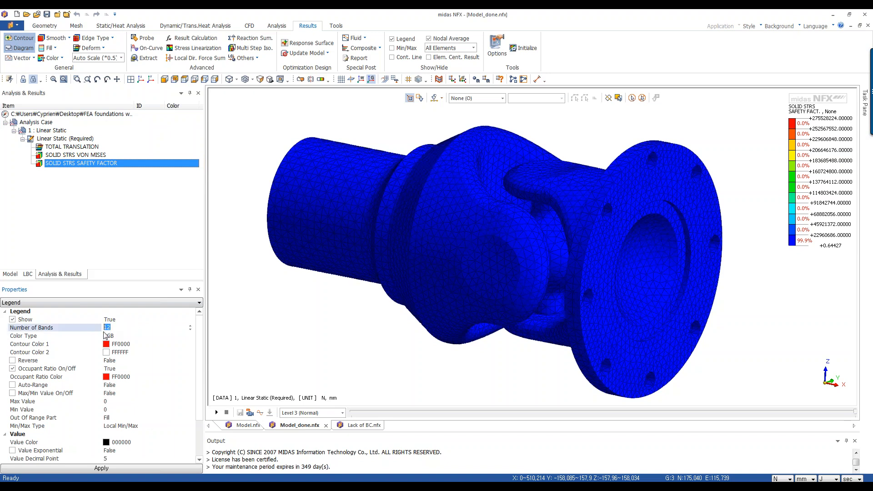
pyautogui.write('2')
pyautogui.click(110, 474)
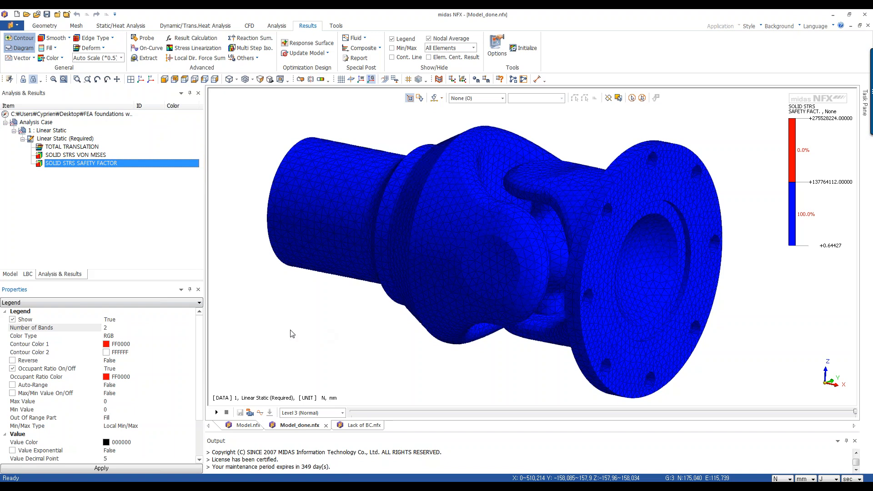
# Hide mesh parts Part-2 and Part-3 so only the cross part's safety factor is shown.
pyautogui.click(8, 275)
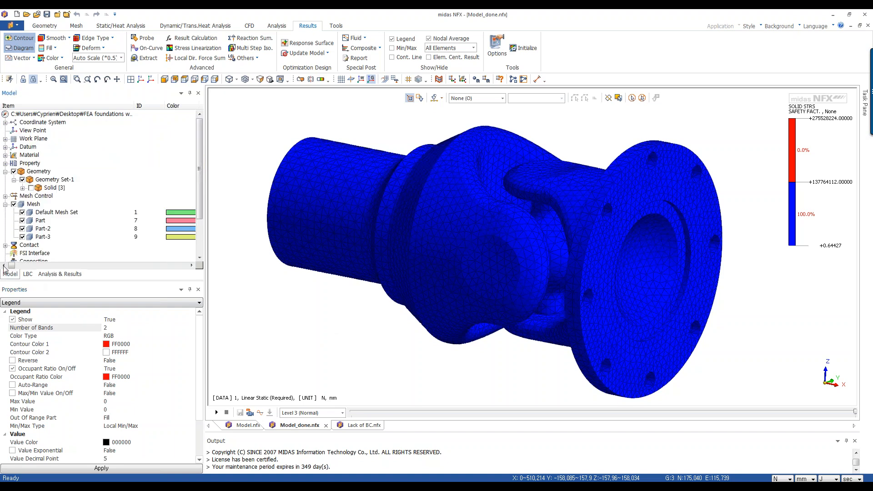
pyautogui.click(22, 229)
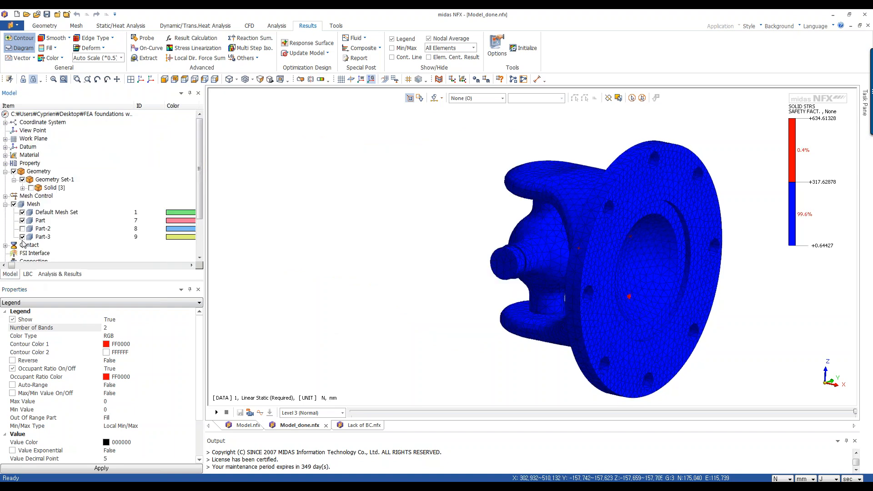
pyautogui.click(23, 238)
pyautogui.moveTo(693, 292); pyautogui.dragTo(620, 284, button='middle')
pyautogui.scroll(1, 521, 206)
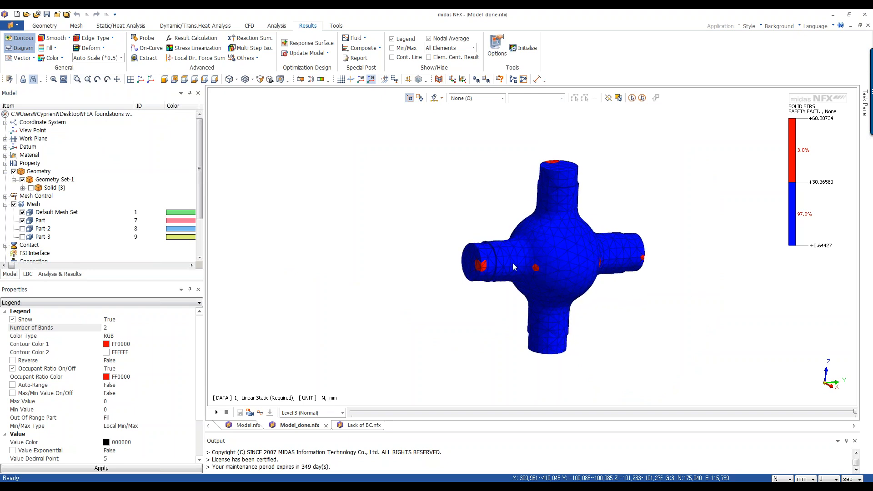
pyautogui.moveTo(510, 296); pyautogui.dragTo(528, 263, button='middle')
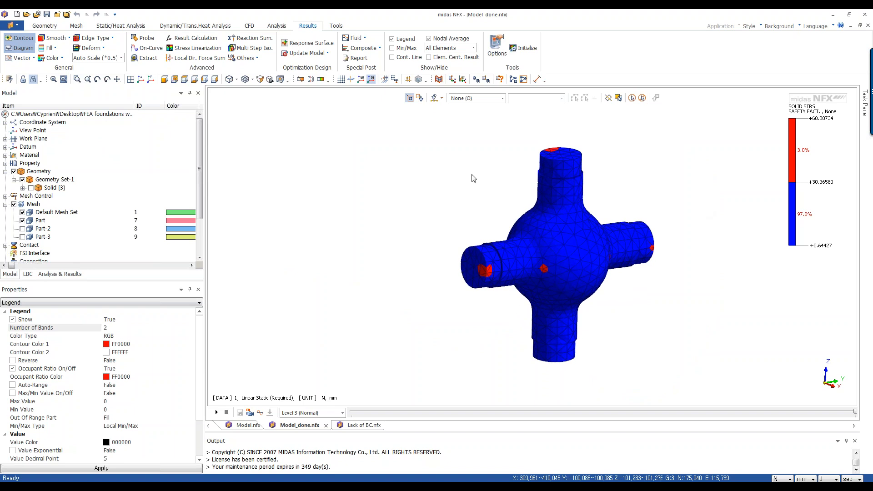
pyautogui.scroll(1, 472, 175)
pyautogui.scroll(1, 482, 229)
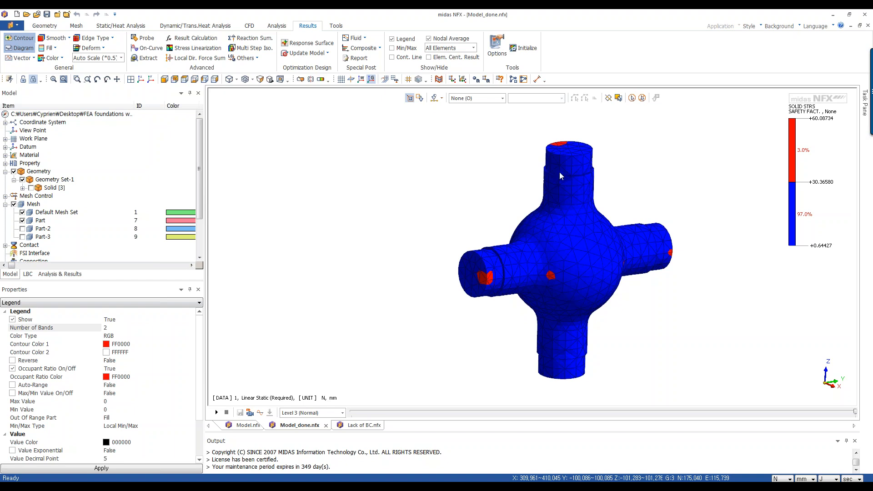
pyautogui.moveTo(609, 165); pyautogui.dragTo(610, 163, button='middle')
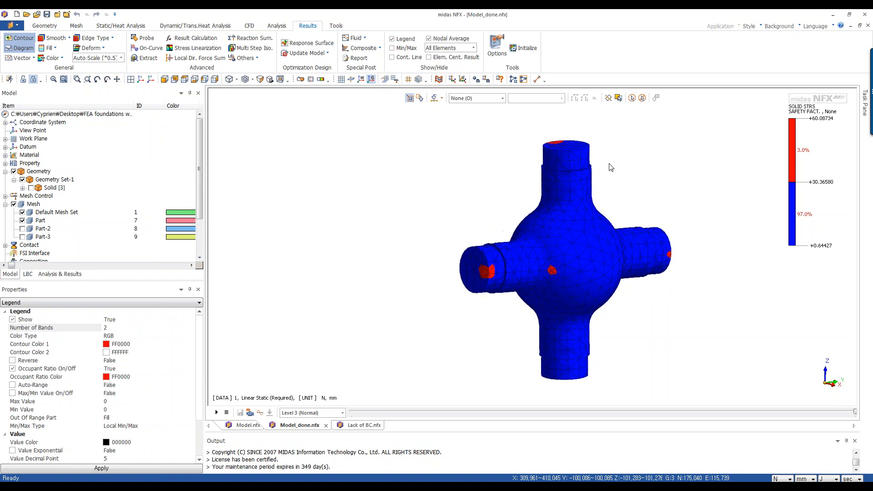
pyautogui.moveTo(588, 303); pyautogui.dragTo(569, 302, button='middle')
pyautogui.moveTo(389, 327); pyautogui.dragTo(478, 331, button='middle')
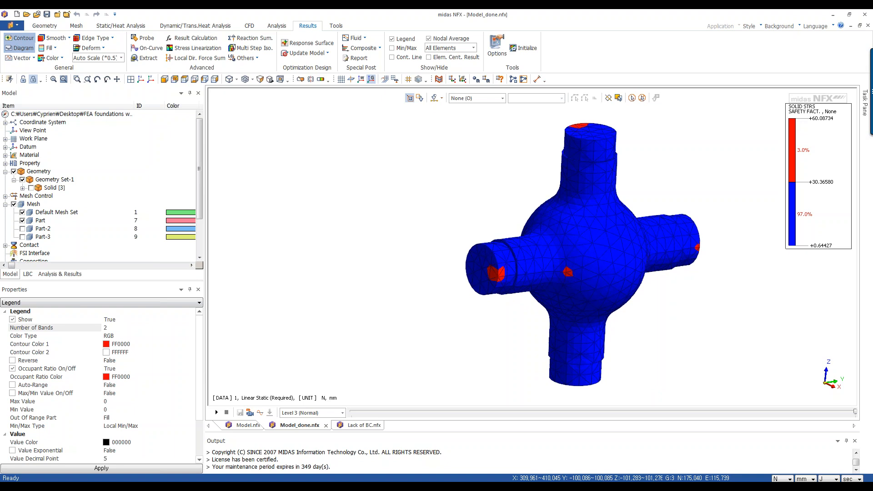
# Set the legend to user-defined min/max values, minimum 0 and maximum 2.
pyautogui.rightClick(802, 112)
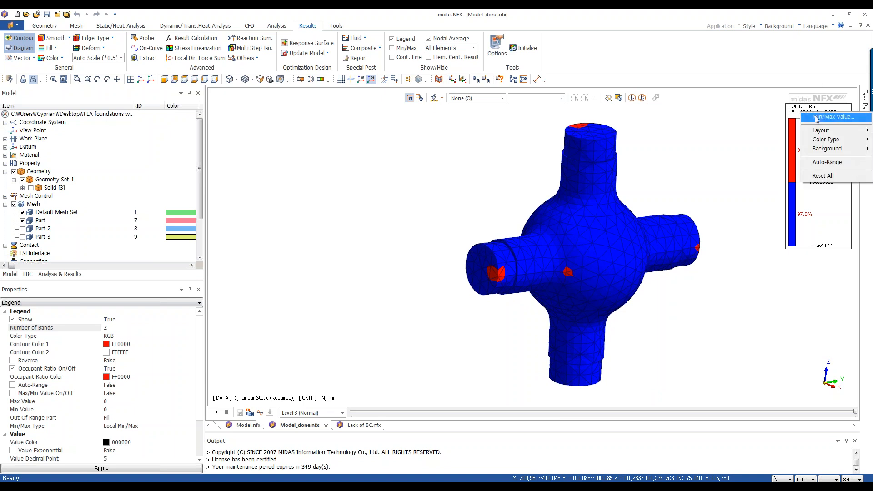
pyautogui.click(817, 119)
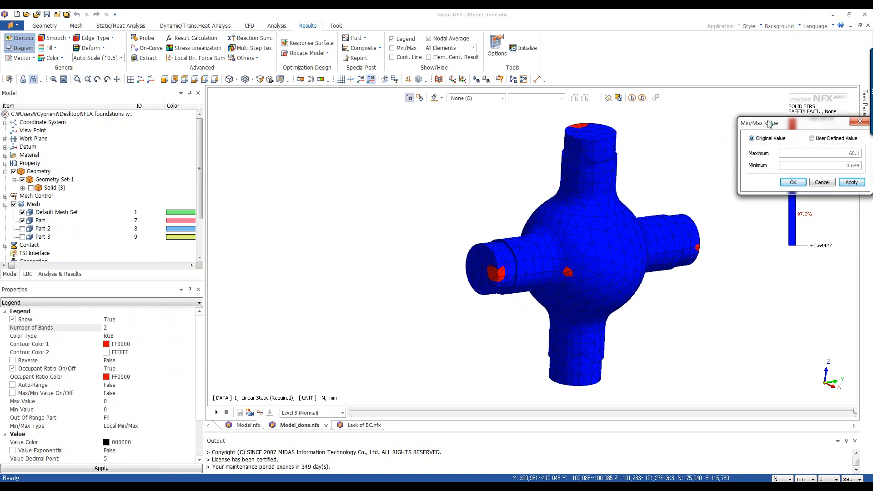
pyautogui.moveTo(769, 122); pyautogui.dragTo(661, 122)
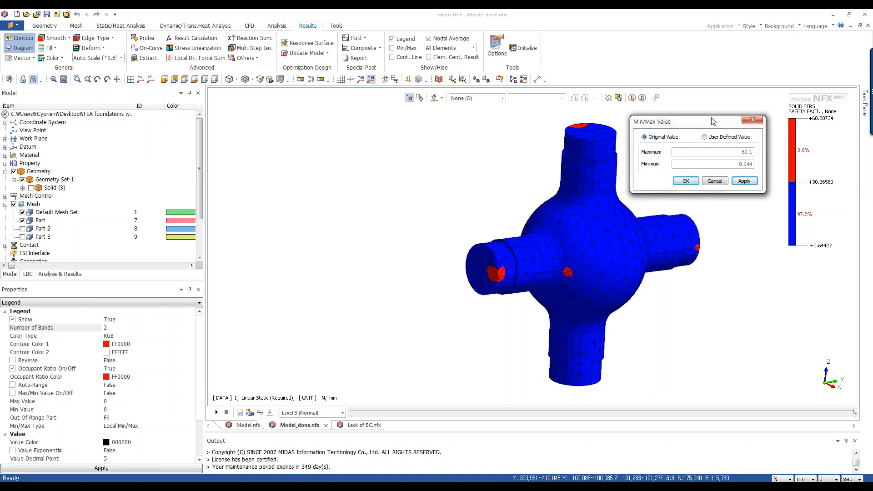
pyautogui.click(720, 137)
pyautogui.moveTo(736, 165); pyautogui.dragTo(754, 163)
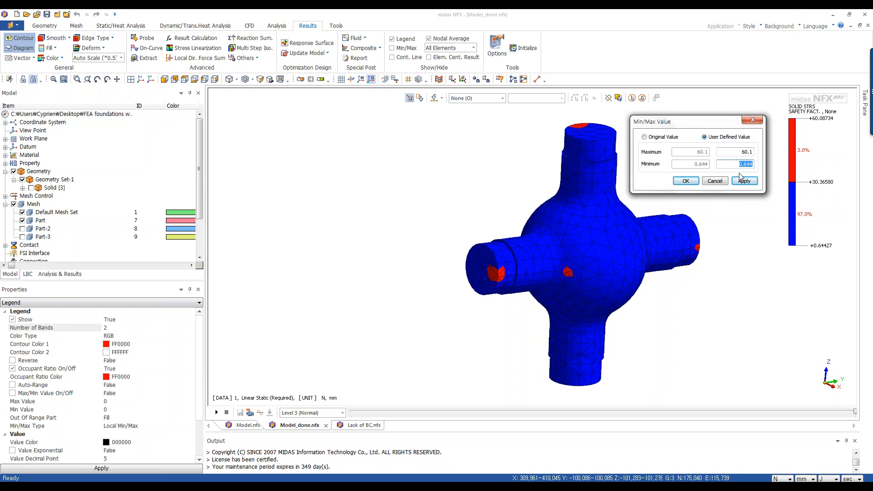
pyautogui.write('0')
pyautogui.moveTo(737, 152); pyautogui.dragTo(758, 150)
pyautogui.write('2')
pyautogui.click(685, 181)
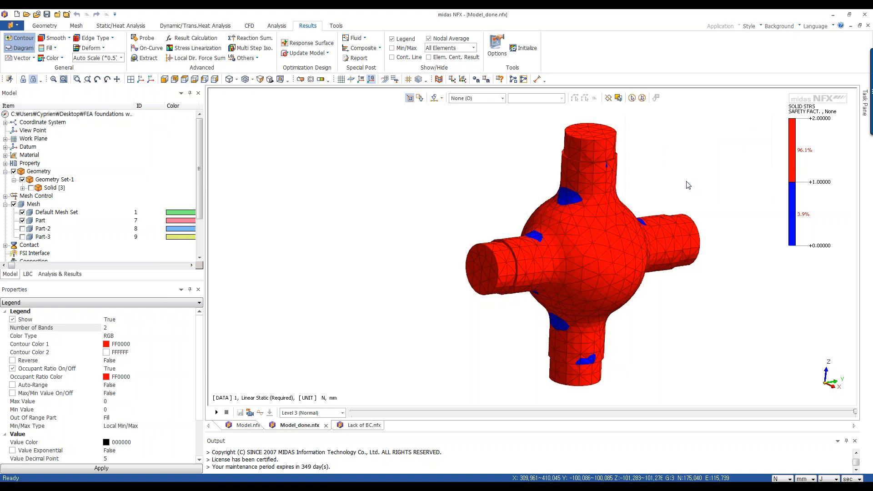
# Examine the safety factor contour around the cross part's arms.
pyautogui.moveTo(617, 250)
pyautogui.mouseDown(button='middle')
pyautogui.moveTo(603, 258)
pyautogui.moveTo(605, 251)
pyautogui.moveTo(607, 259)
pyautogui.mouseUp(button='middle')
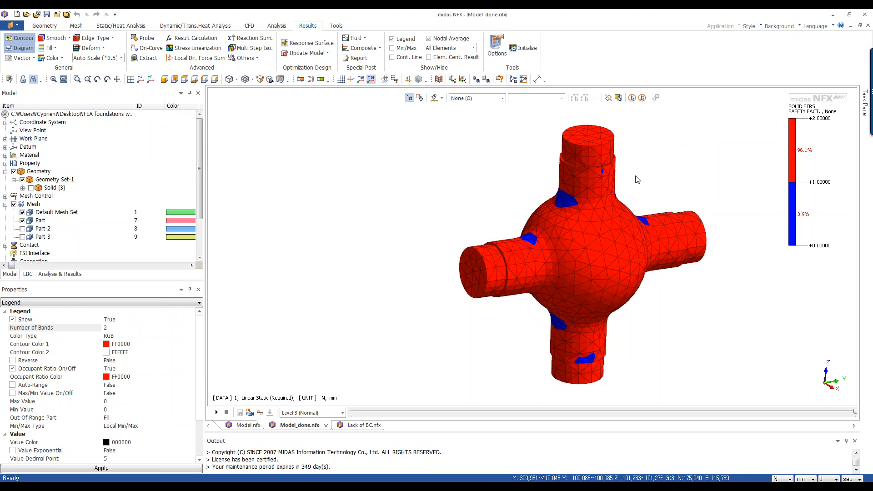
pyautogui.scroll(1, 637, 178)
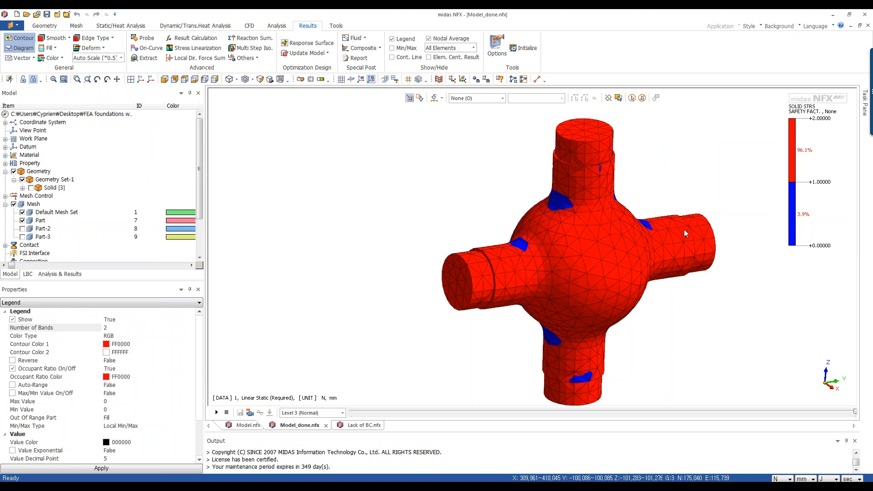
pyautogui.moveTo(610, 261)
pyautogui.mouseDown(button='middle')
pyautogui.moveTo(471, 259)
pyautogui.moveTo(562, 247)
pyautogui.moveTo(599, 230)
pyautogui.moveTo(583, 240)
pyautogui.moveTo(611, 245)
pyautogui.moveTo(629, 264)
pyautogui.moveTo(614, 256)
pyautogui.mouseUp(button='middle')
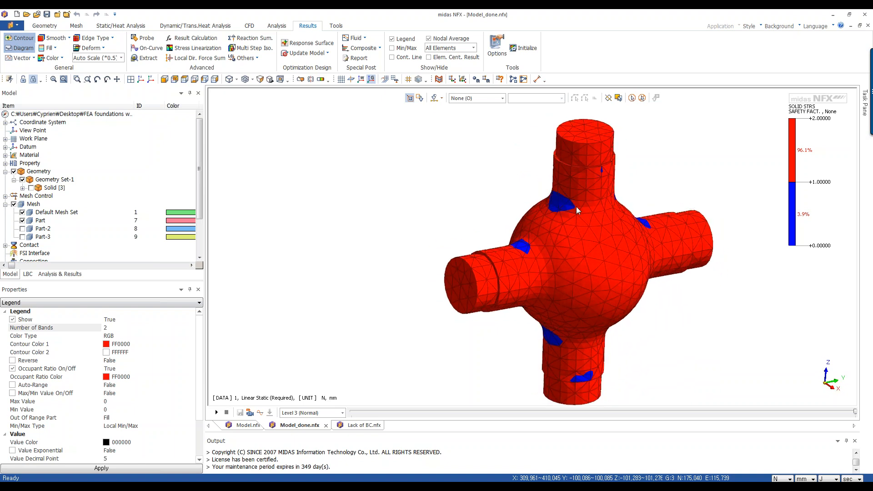